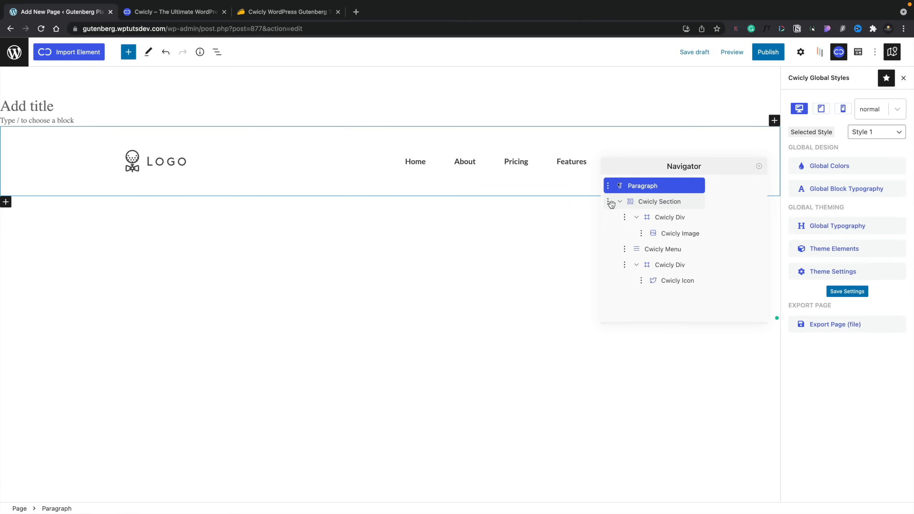
Step: Collapse the Cwicly header section, move it above the paragraph, and select its logo image
left_click(616, 202)
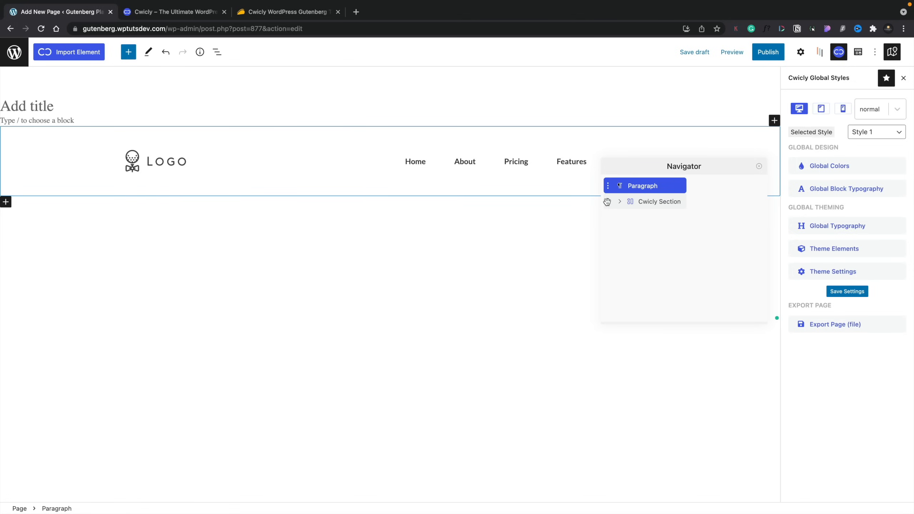
mouse_move(607, 202)
left_mouse_down()
mouse_move(604, 173)
mouse_move(606, 196)
mouse_move(608, 188)
left_mouse_up()
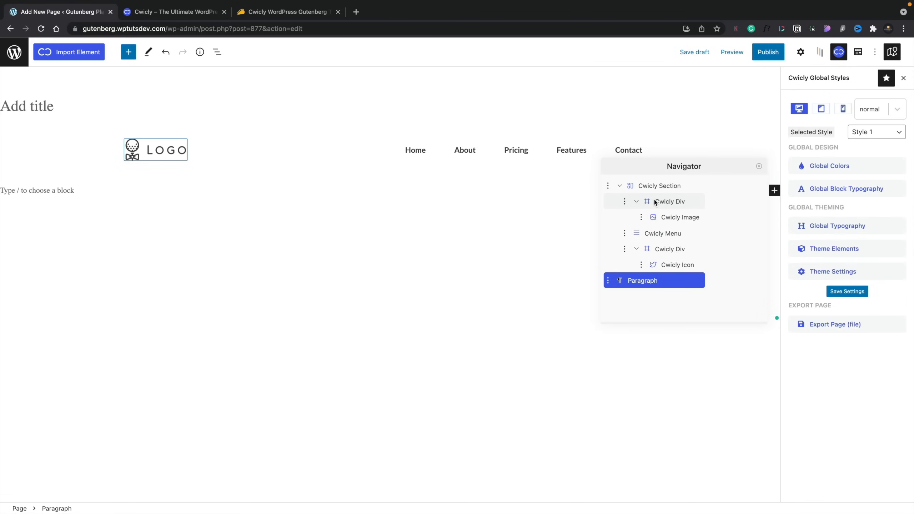
left_click(642, 218)
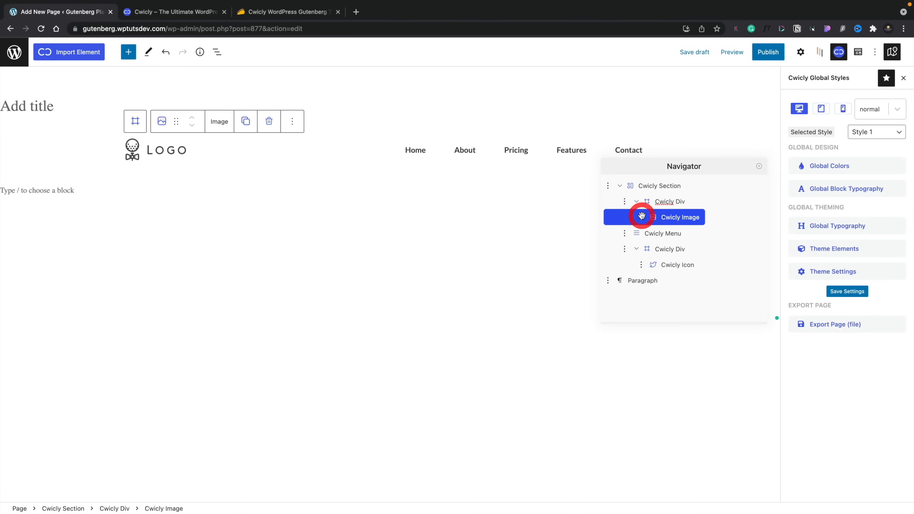
Step: Show the logo image block's full general settings, then select the Cwicly Menu block
left_click(632, 231)
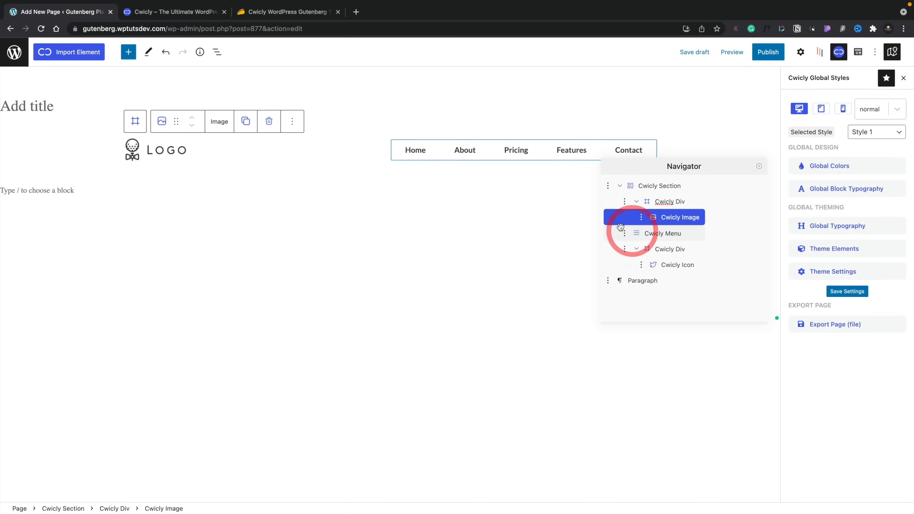
left_click(288, 122)
left_click(315, 152)
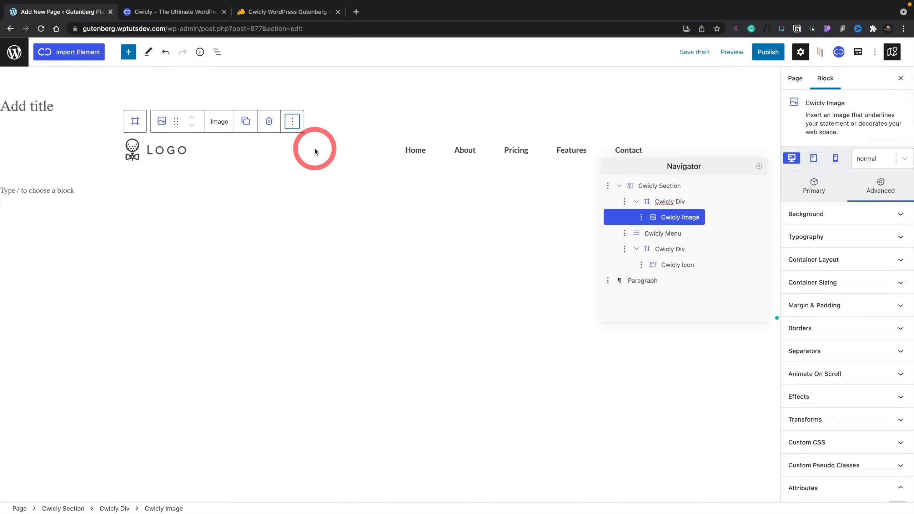
left_click(819, 191)
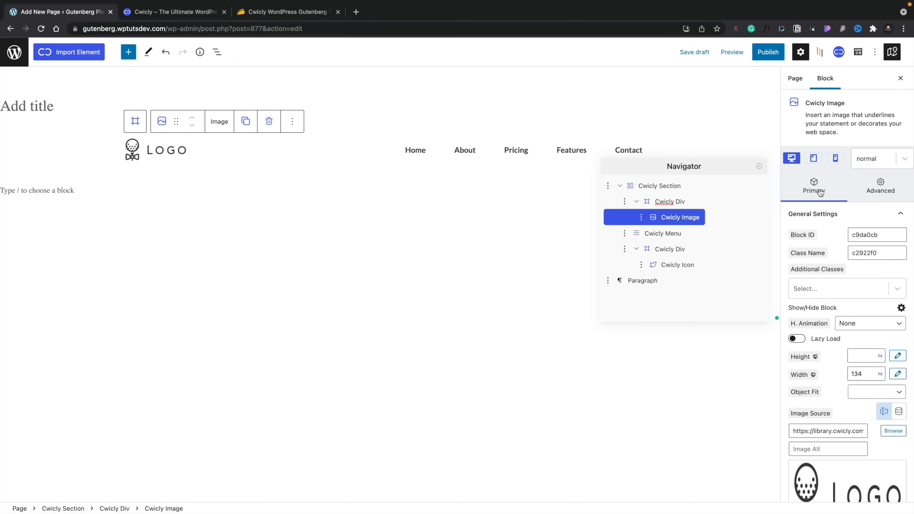
left_click(636, 233)
left_click(635, 234)
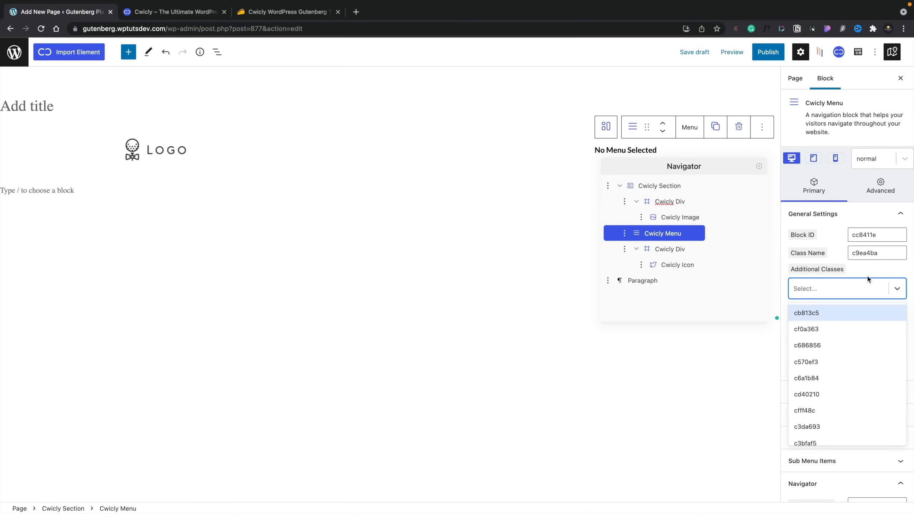
Step: Browse the Cwicly Menu's Additional Classes list without adding a class
left_click(896, 288)
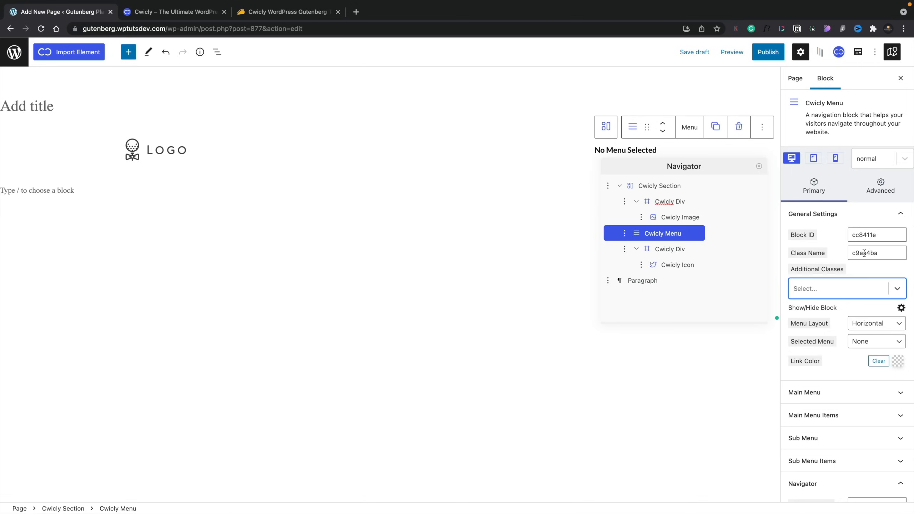
left_click(844, 285)
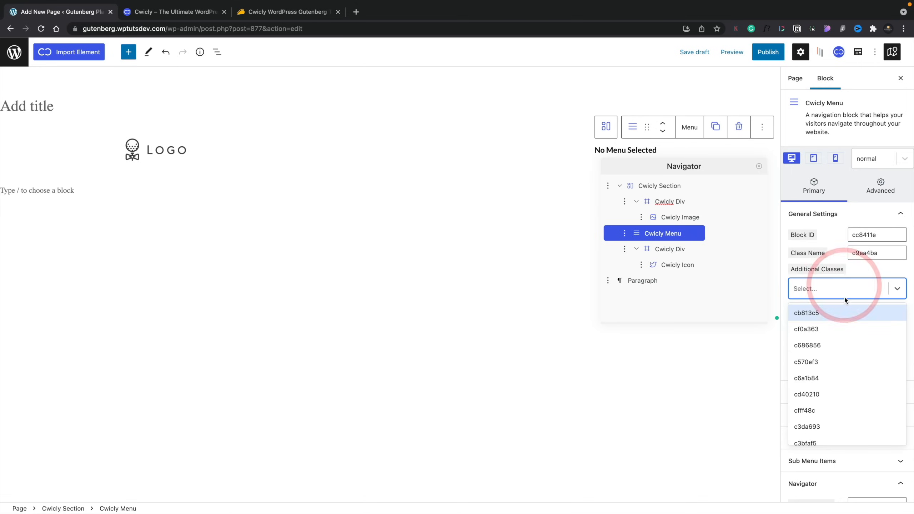
scroll(833, 382, "down", 3)
scroll(832, 381, "down", 5)
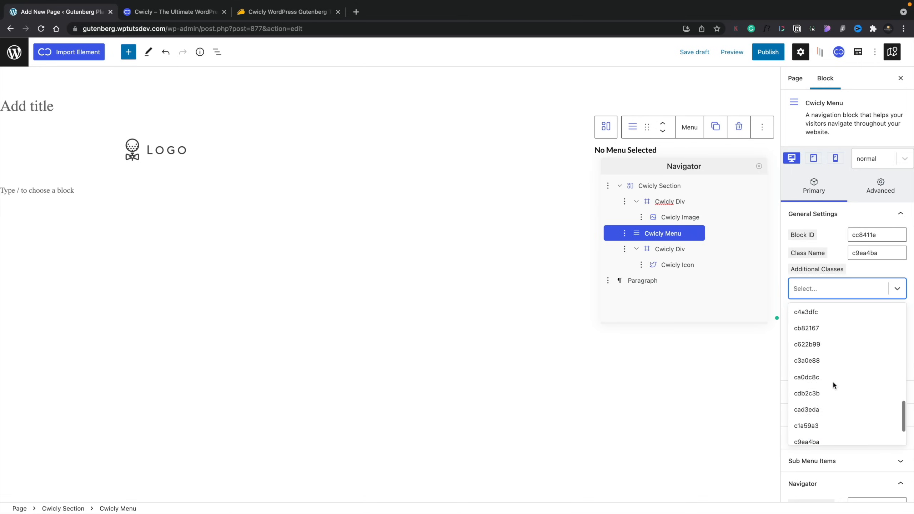
scroll(832, 381, "up", 10)
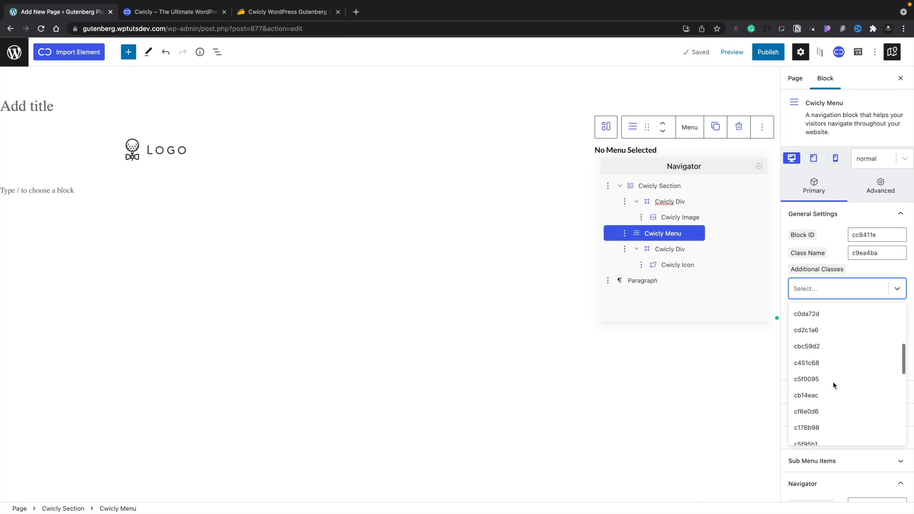
scroll(833, 381, "down", 10)
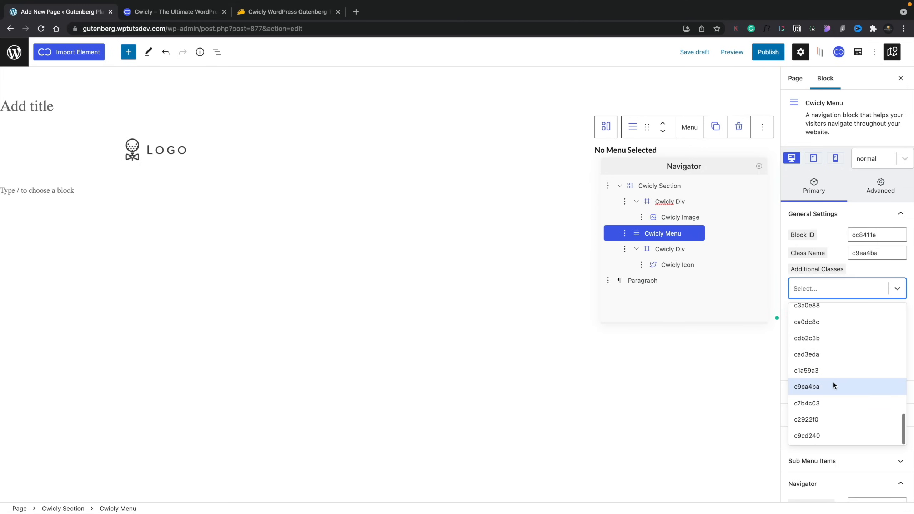
scroll(833, 381, "up", 3)
scroll(833, 381, "up", 5)
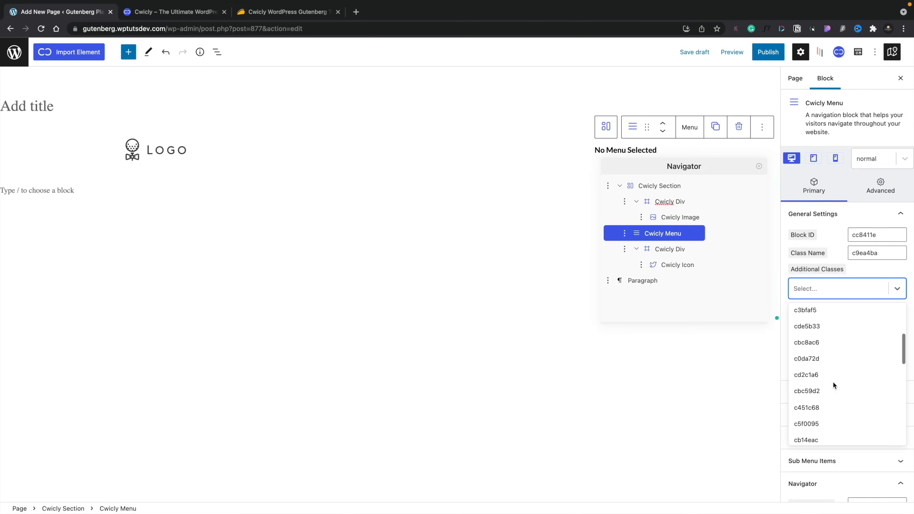
left_click(890, 289)
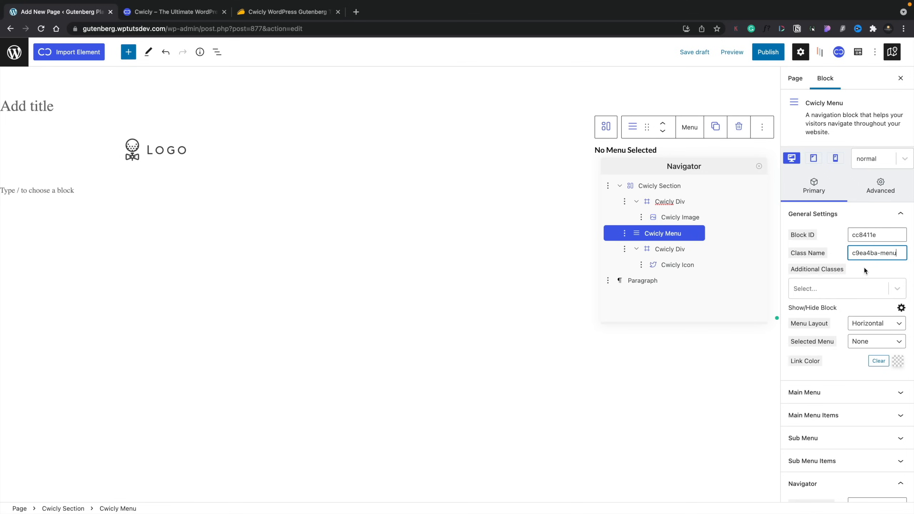
Step: Recheck the class list, then move to the menu block's advanced styling options
left_click(870, 287)
scroll(839, 371, "down", 10)
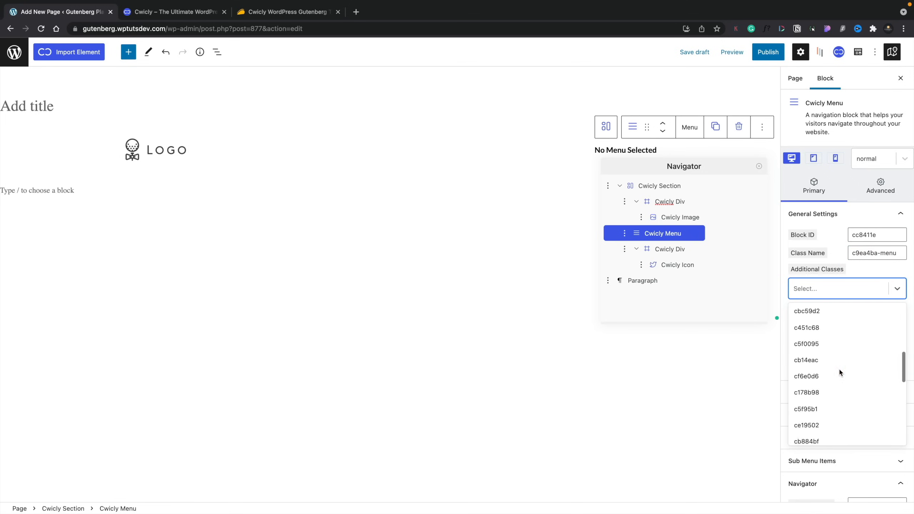
scroll(839, 368, "down", 3)
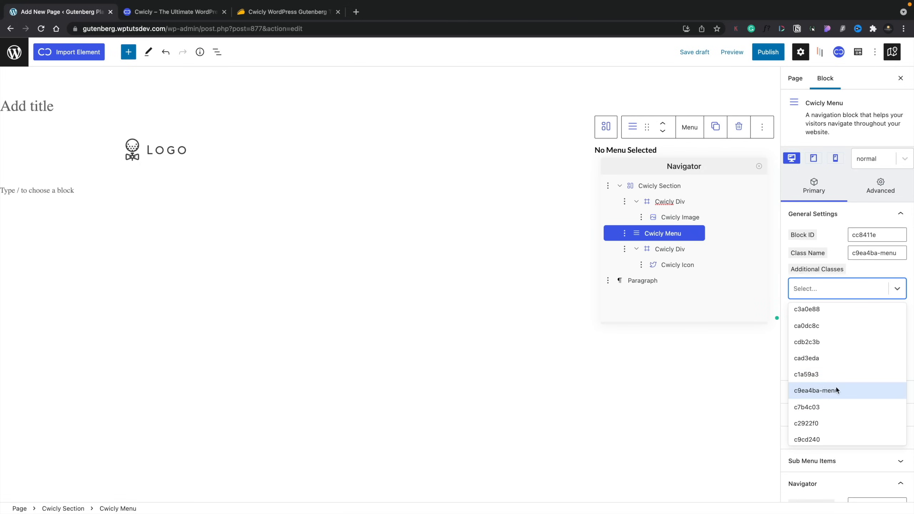
left_click(877, 273)
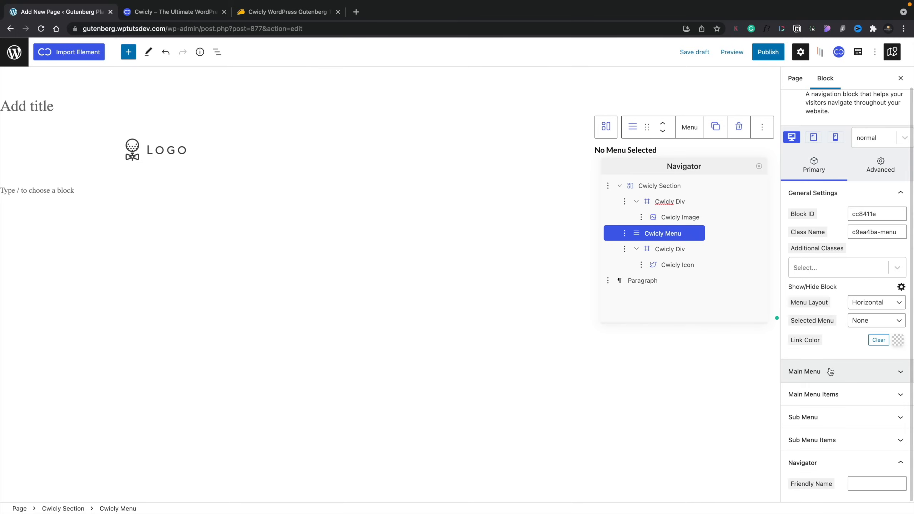
left_click(883, 168)
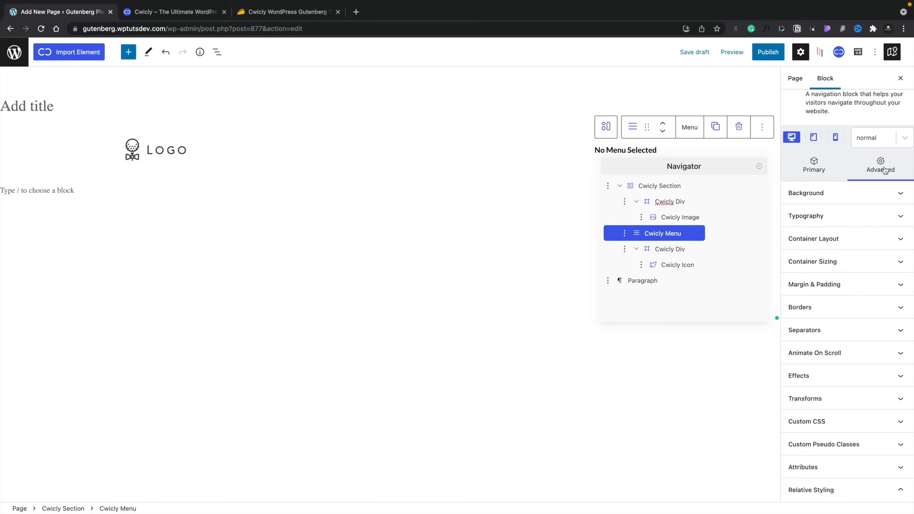
Step: Set the Cwicly Menu typography to the Montserrat font at weight 300
left_click(865, 215)
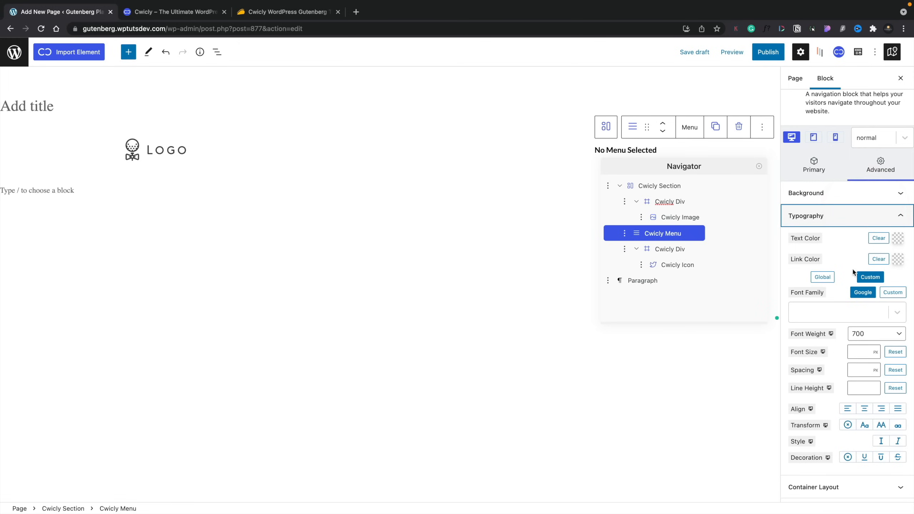
left_click(852, 317)
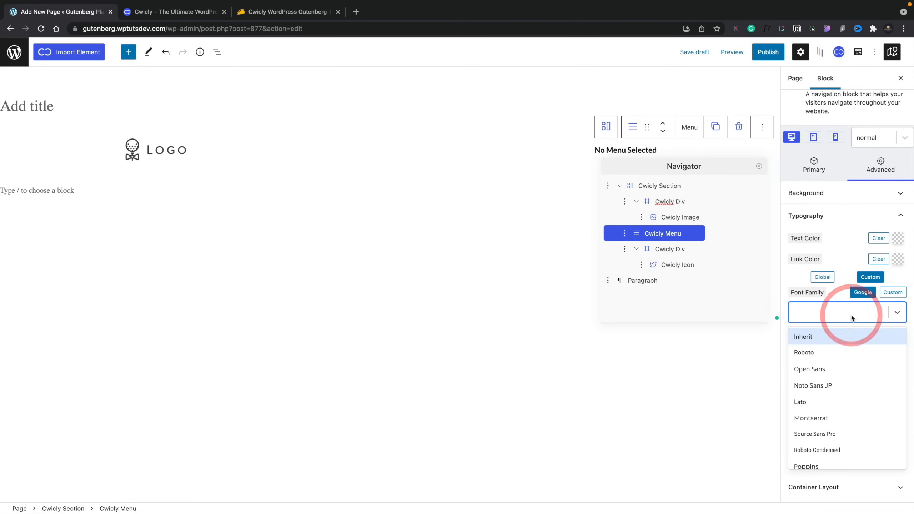
left_click(816, 417)
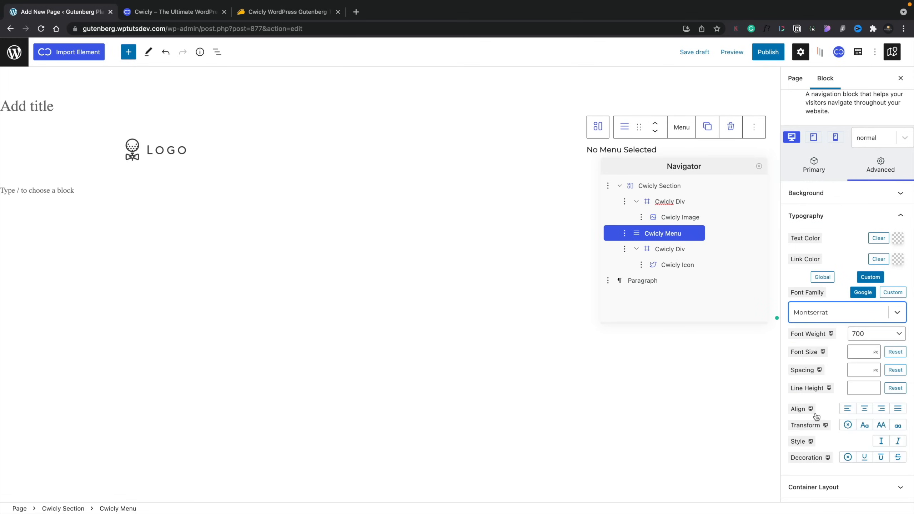
left_click(858, 341)
left_click(875, 288)
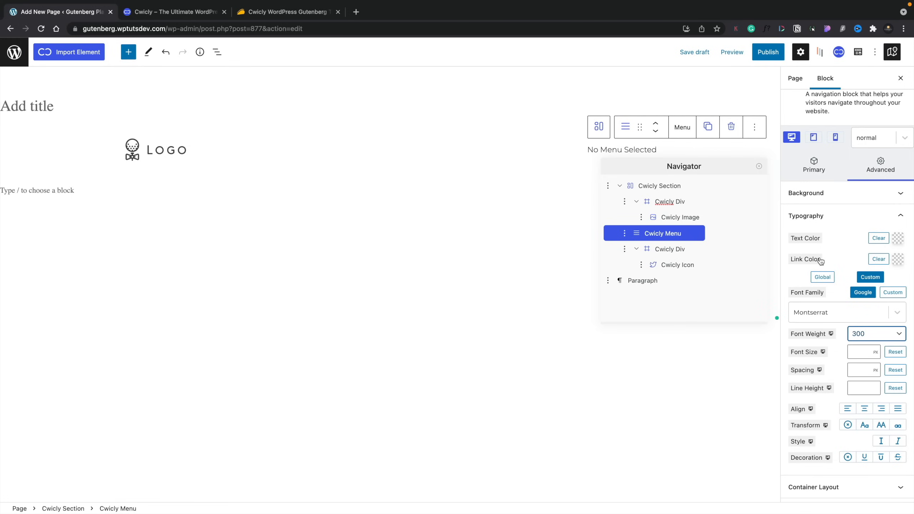
left_click(903, 218)
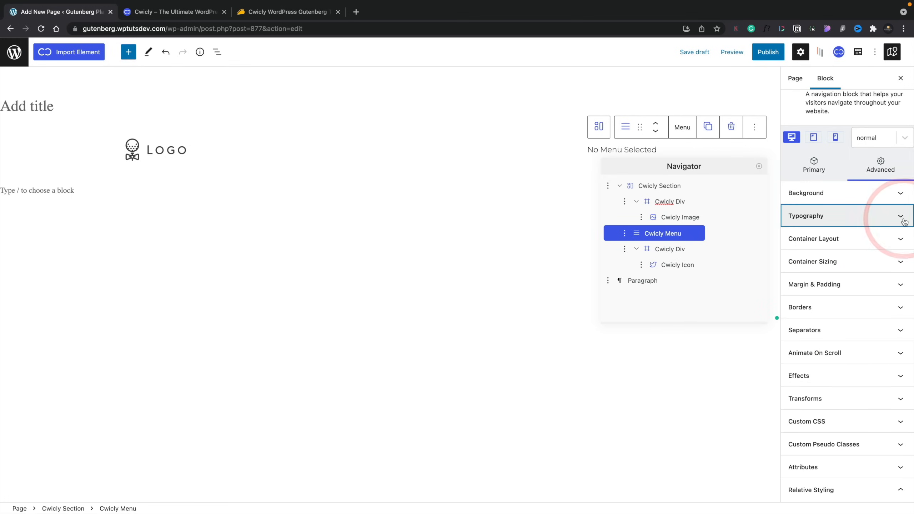
Step: Set the Cwicly Menu's Display to none at tablet and mobile widths, then return to desktop
left_click(902, 235)
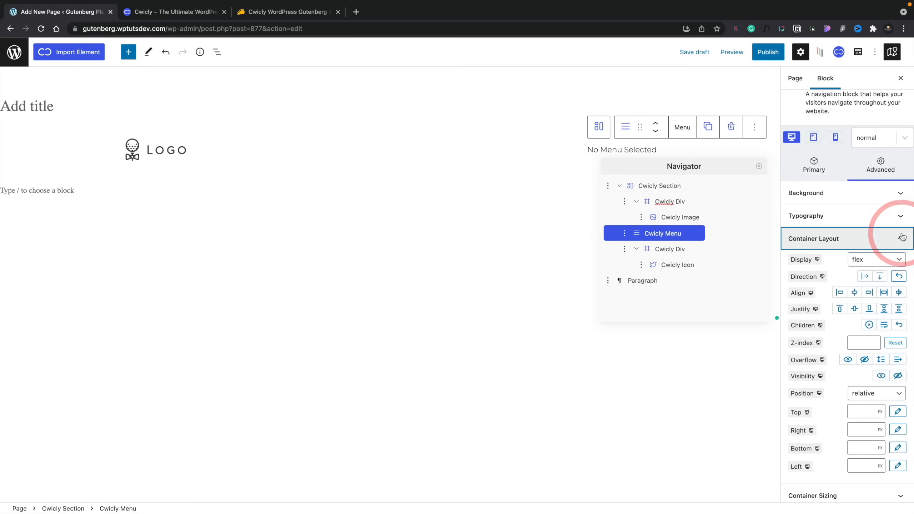
left_click(872, 263)
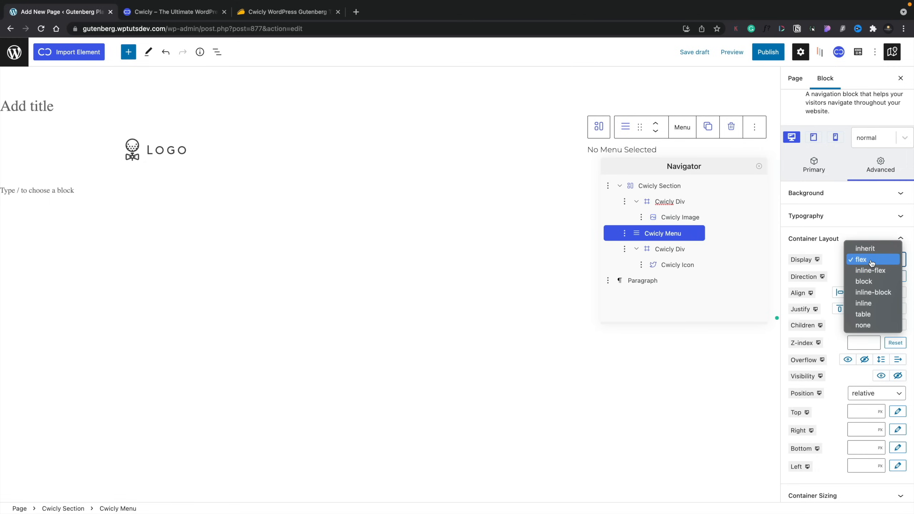
left_click(872, 262)
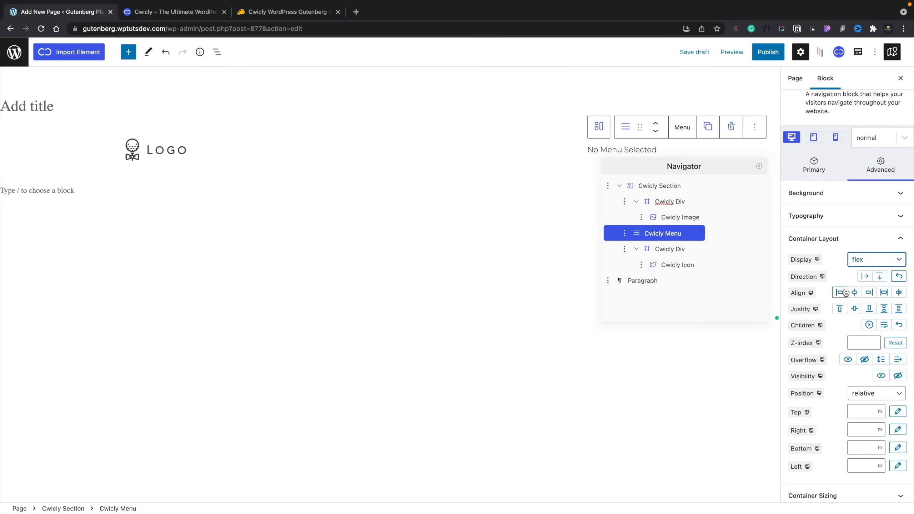
left_click(818, 261)
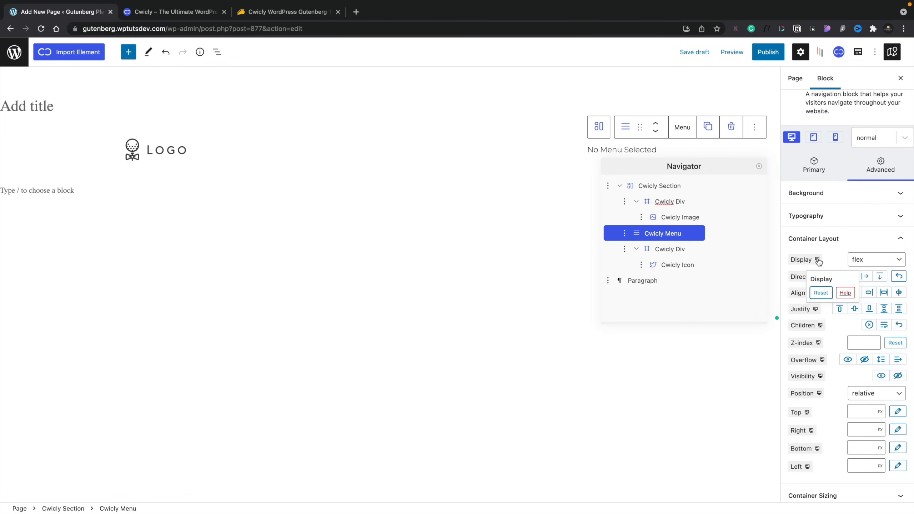
left_click(816, 138)
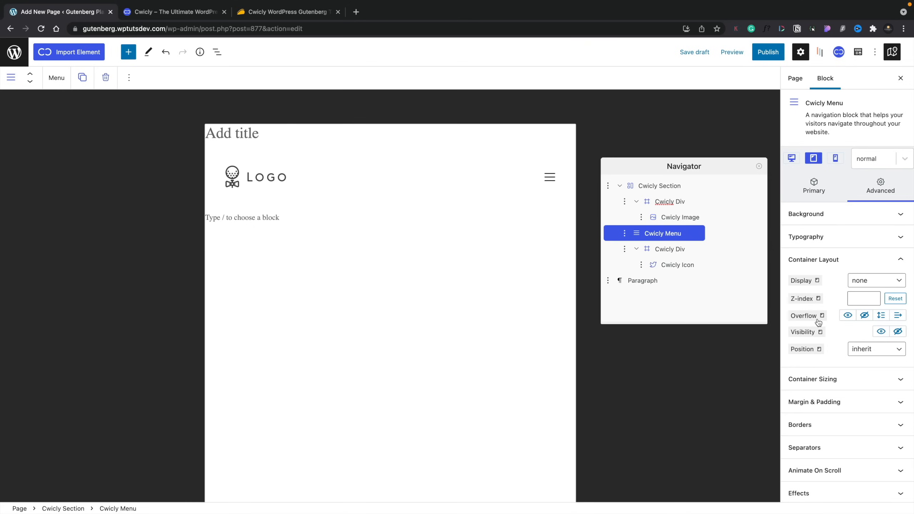
left_click(835, 160)
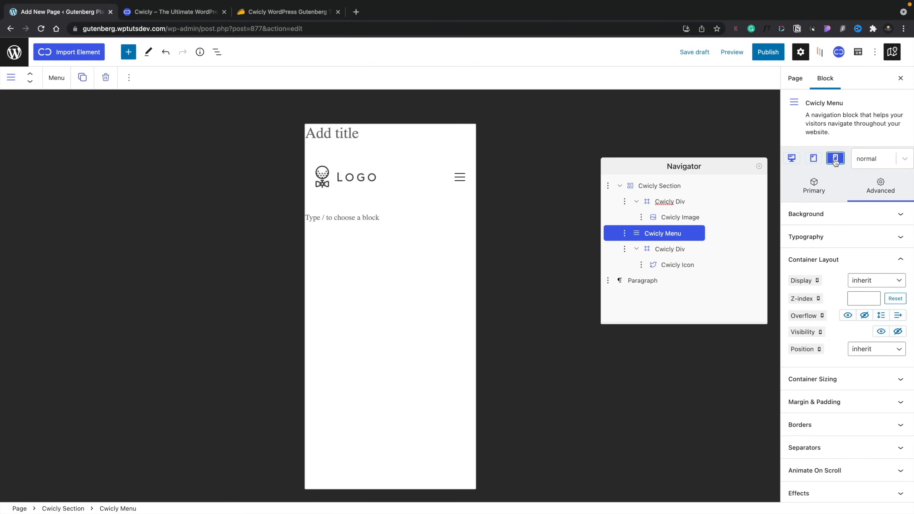
left_click(877, 187)
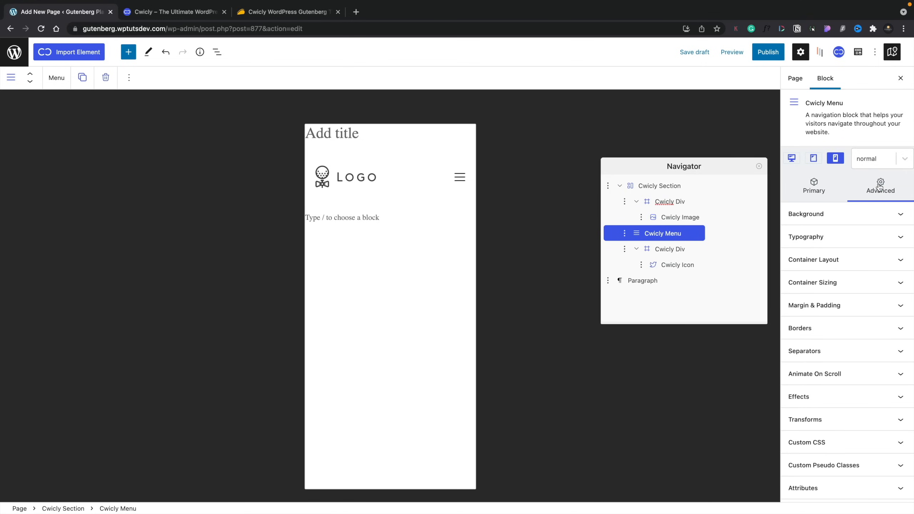
left_click(792, 158)
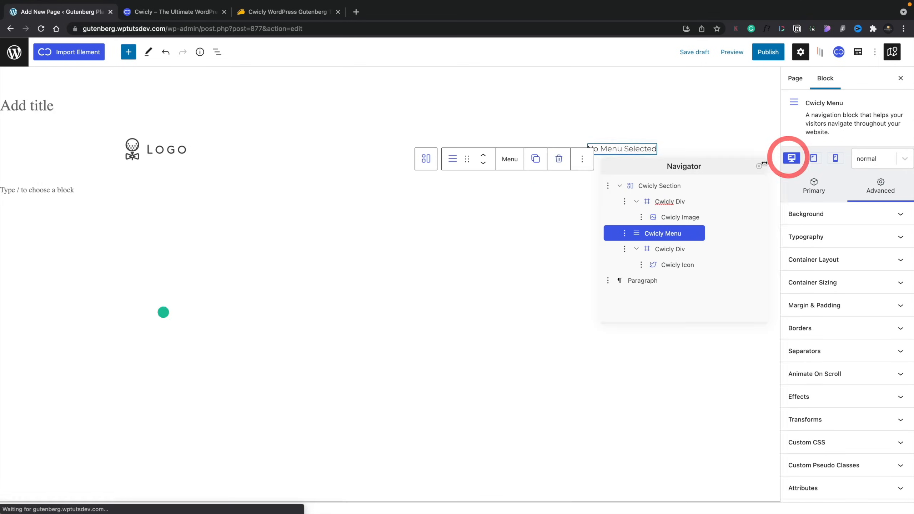
Step: Publish the page, then go via the admin Pages list to Appearance > Editor
left_click(760, 166)
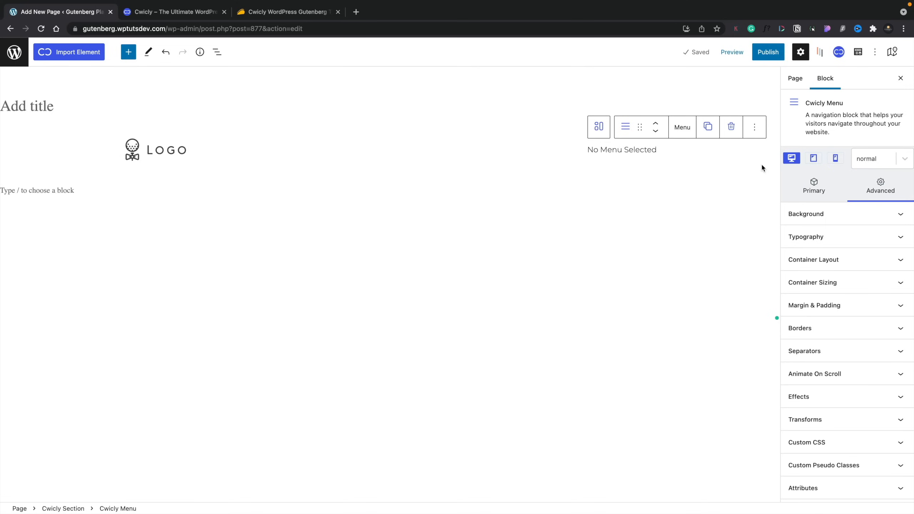
left_click(769, 52)
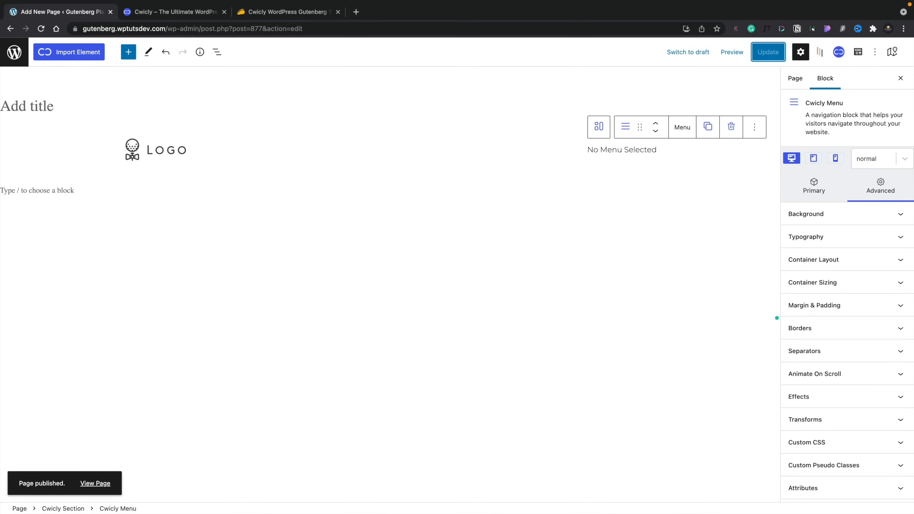
left_click(14, 52)
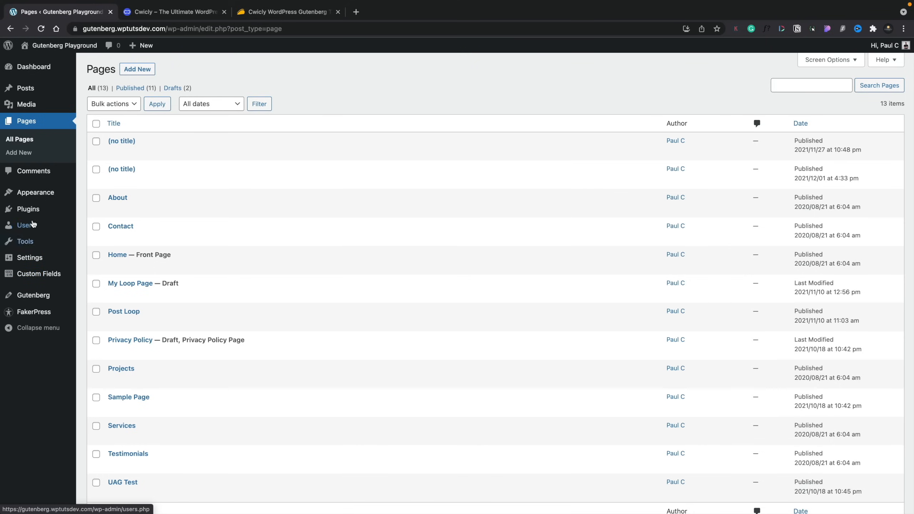
mouse_move(34, 196)
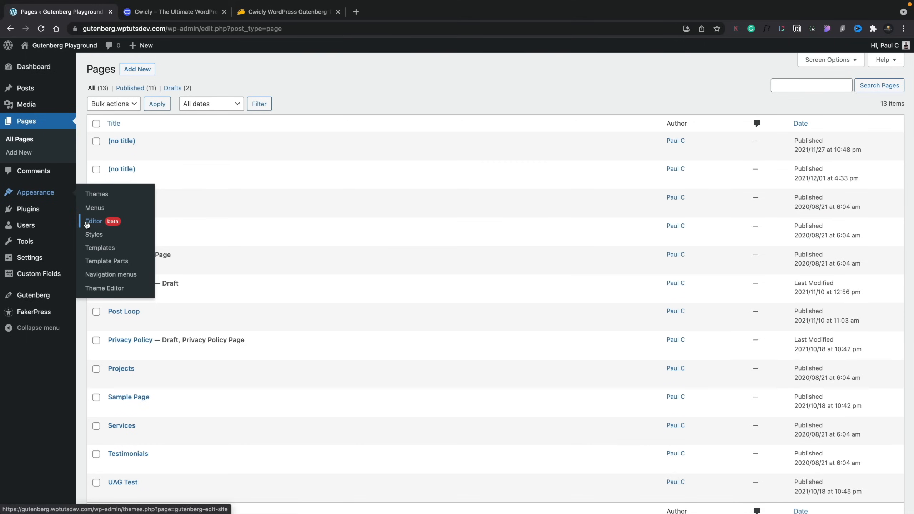
left_click(87, 224)
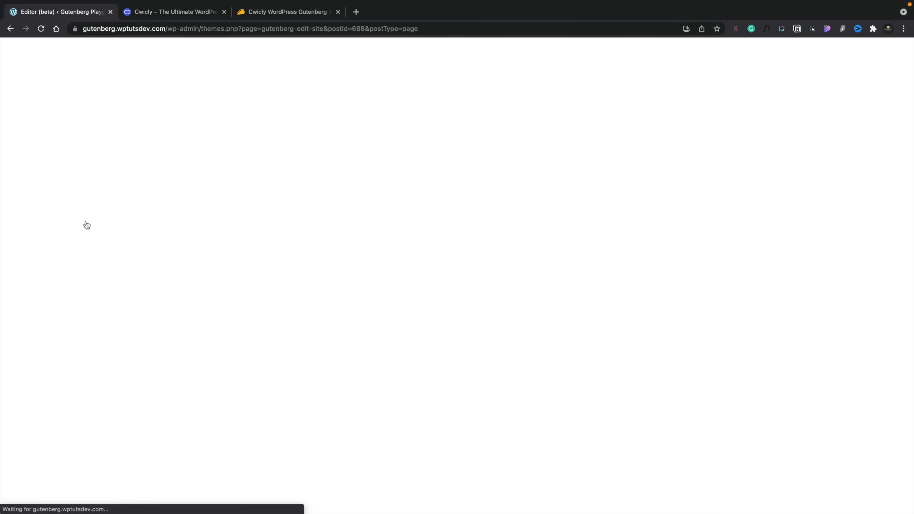
Step: Clear the Index template's customisations, restoring it to the theme default
left_click(430, 103)
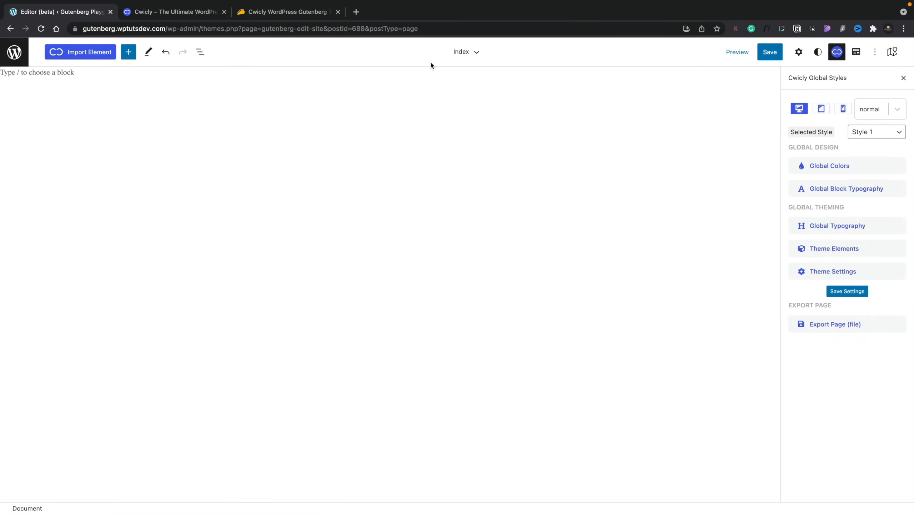
left_click(476, 53)
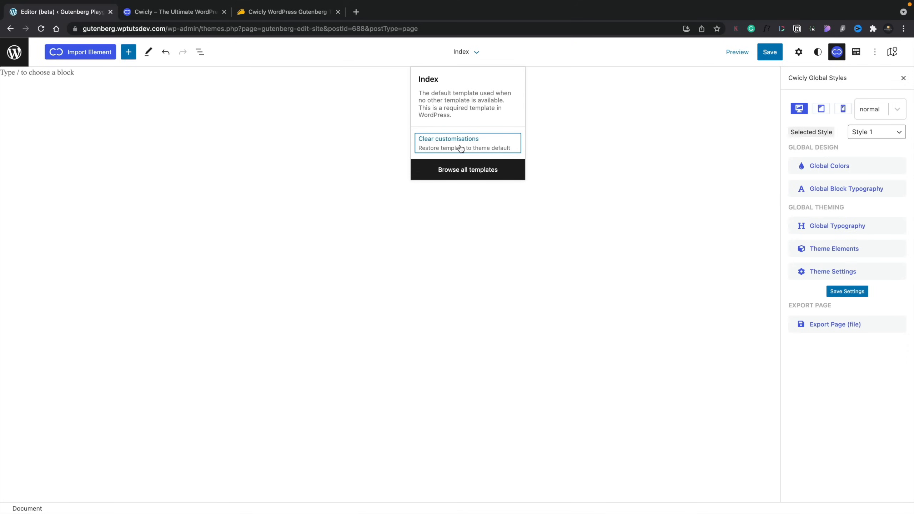
left_click(461, 148)
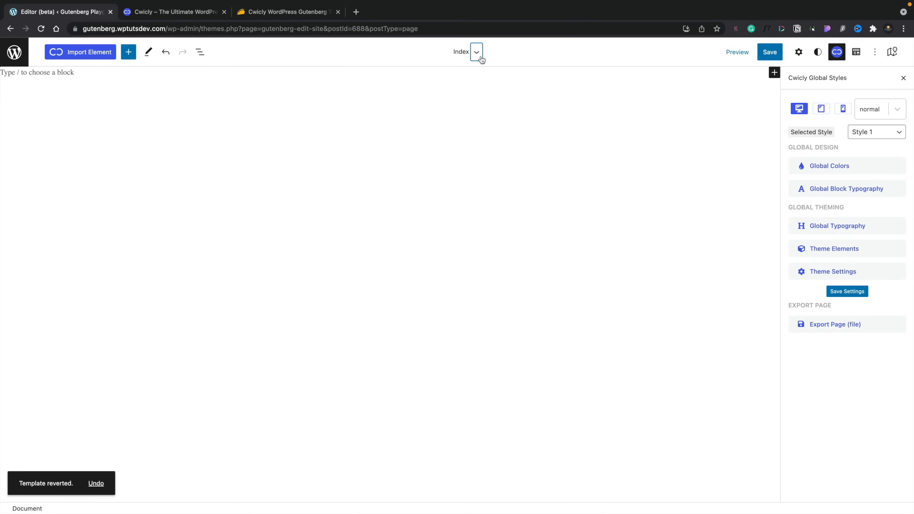
Step: Browse all templates and open the empty Category template
left_click(476, 52)
left_click(467, 136)
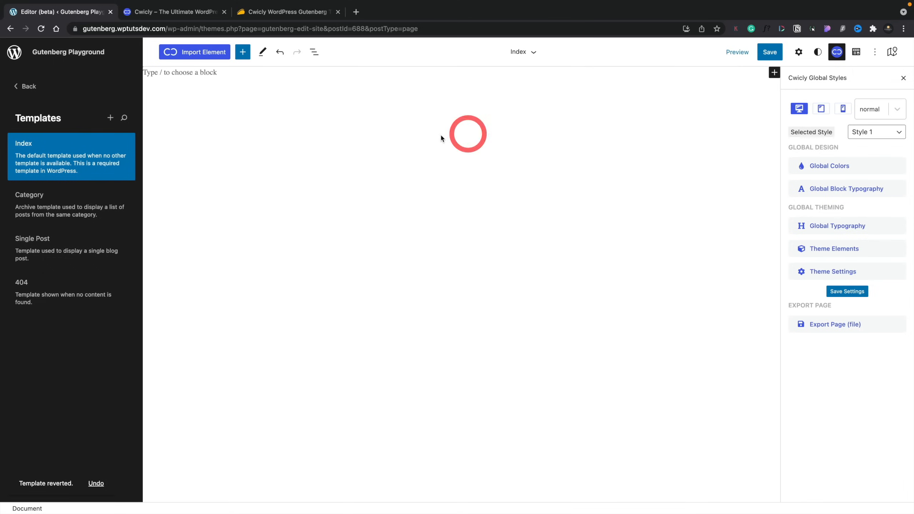
mouse_move(54, 159)
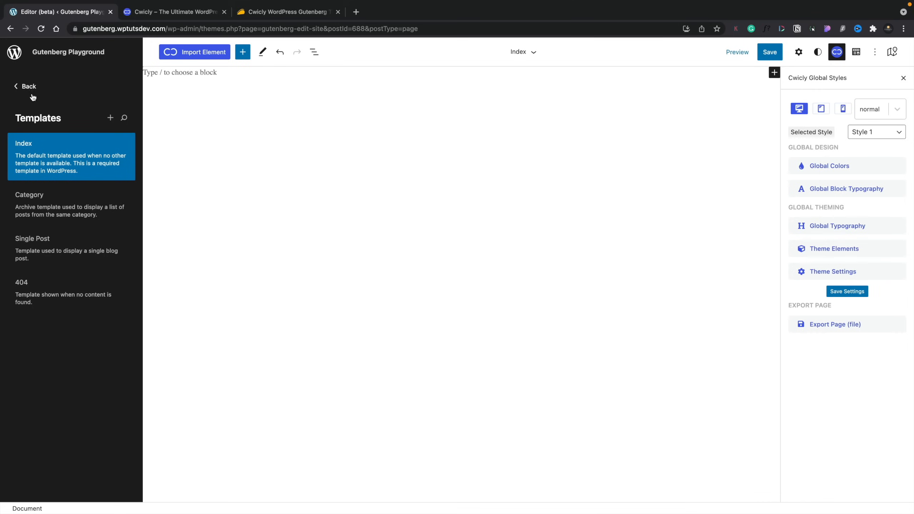
left_click(36, 204)
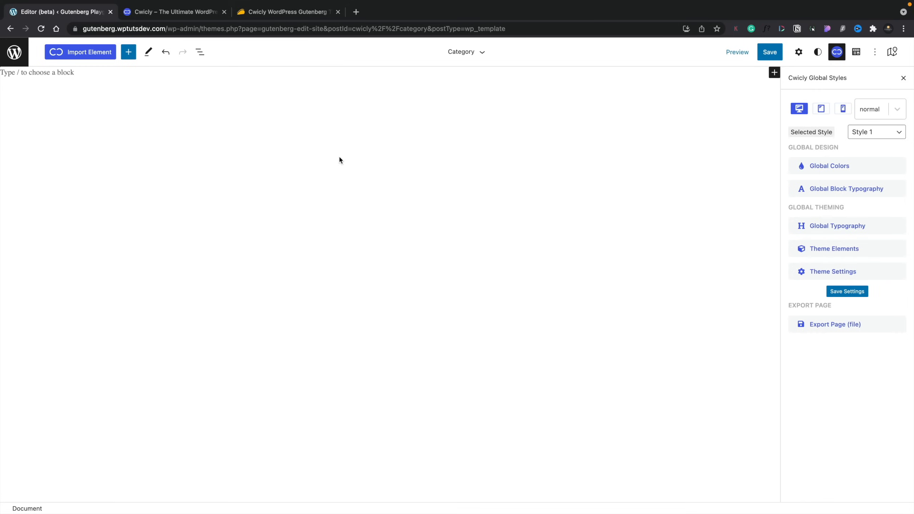
left_click(480, 54)
Step: Switch back to the Index template through Browse all templates
left_click(463, 135)
left_click(74, 160)
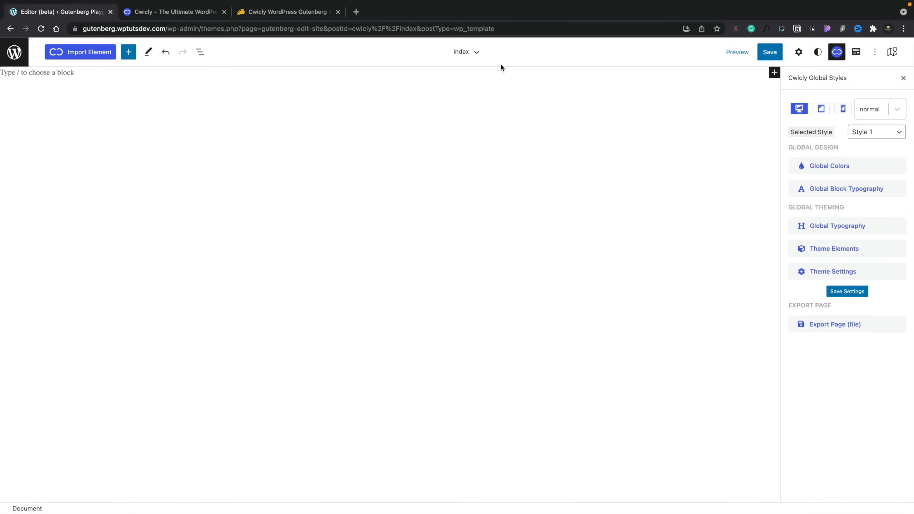
left_click(481, 55)
Step: Import Cinca Navigation from the Cwicly library filtered to Navigation sections
left_click(88, 54)
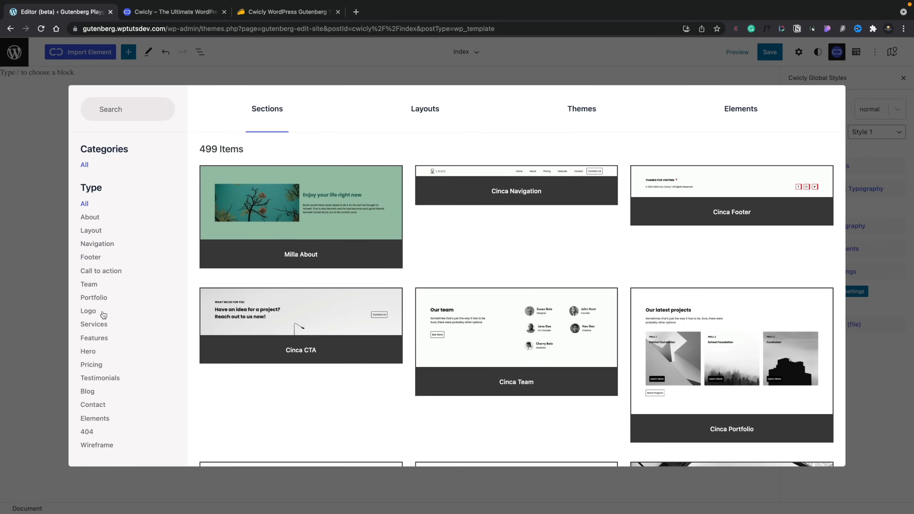
left_click(98, 249)
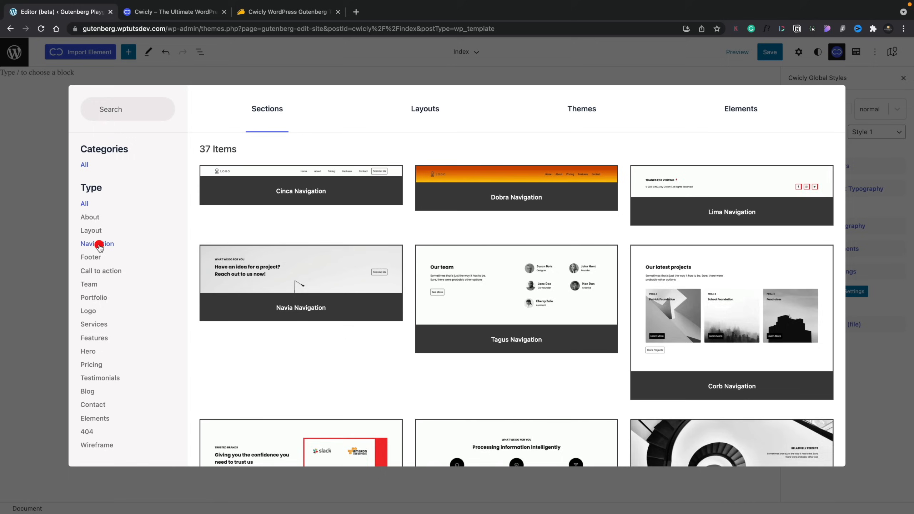
left_click(299, 189)
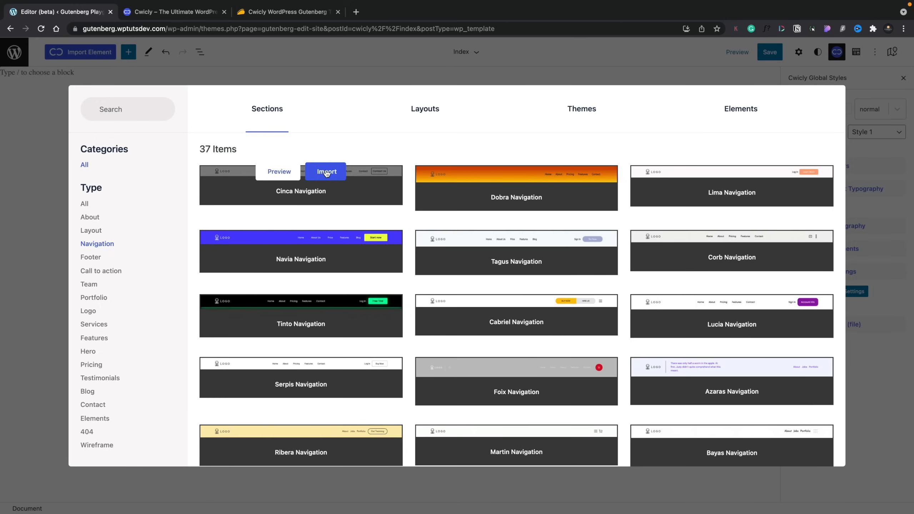
left_click(326, 172)
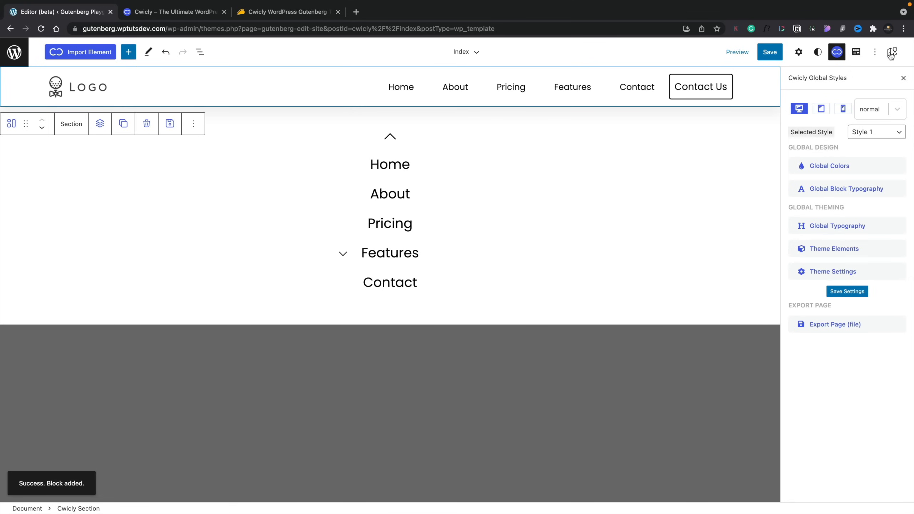
Step: Inspect the editor options and the imported menu's Features submenu
left_click(875, 52)
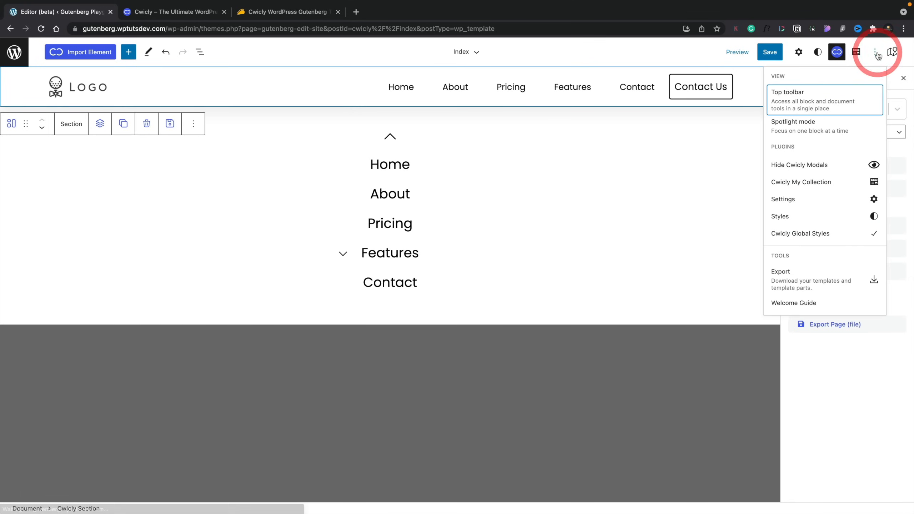
left_click(554, 335)
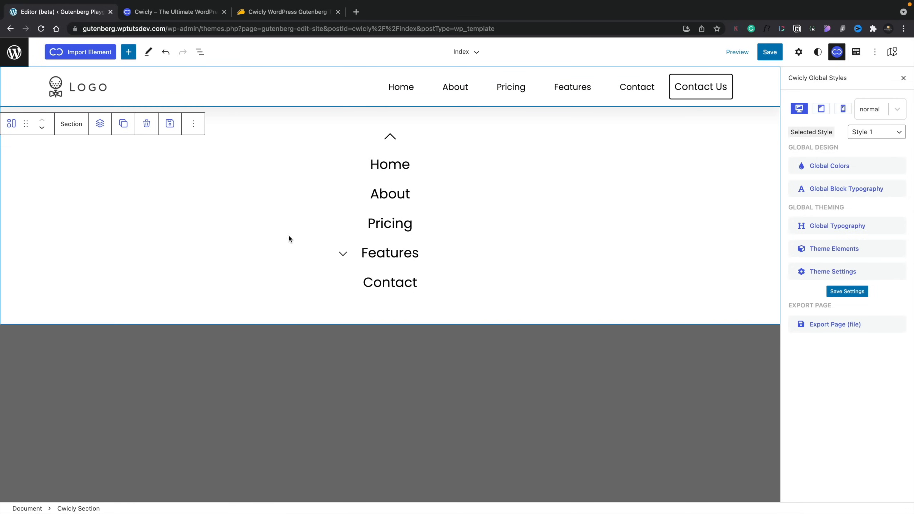
left_click(343, 254)
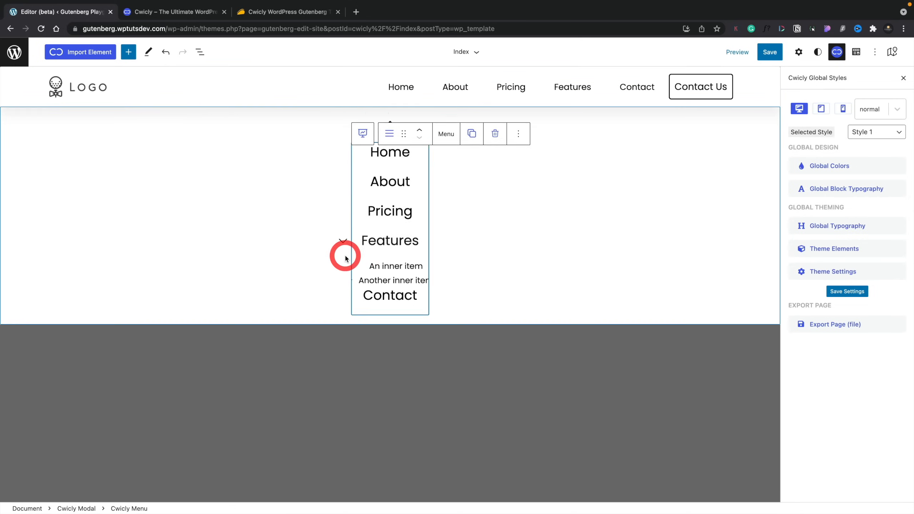
left_click(345, 242)
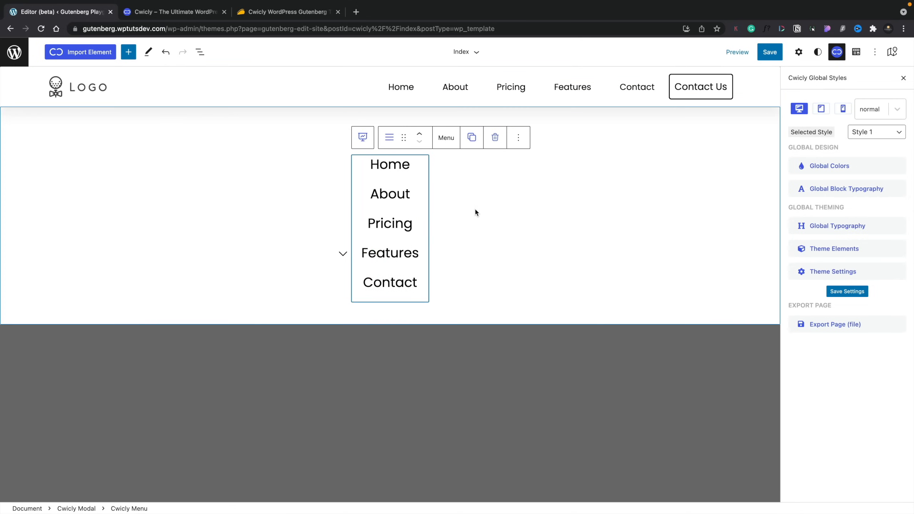
Step: Locate the Cwicly Modal block in the block tree, then hide Cwicly modals on the canvas
left_click(856, 52)
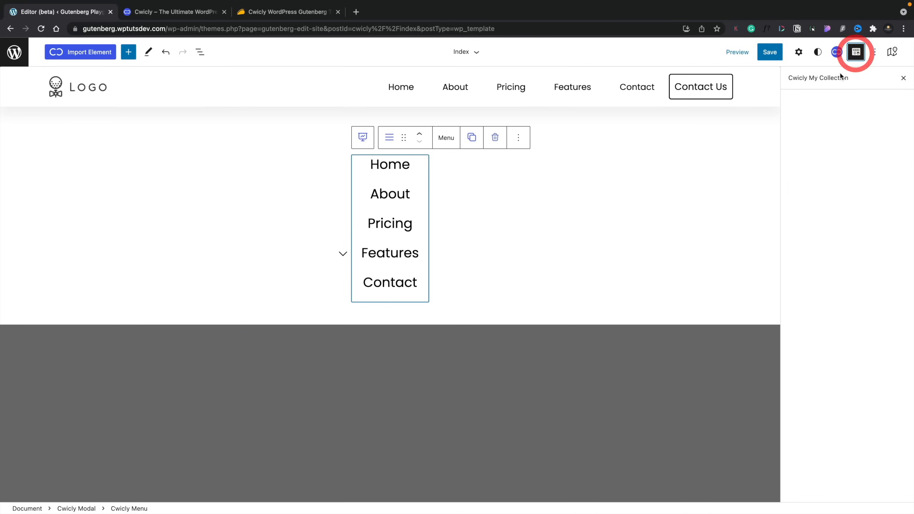
left_click(893, 51)
left_click_drag(714, 165, 700, 310)
left_click(646, 440)
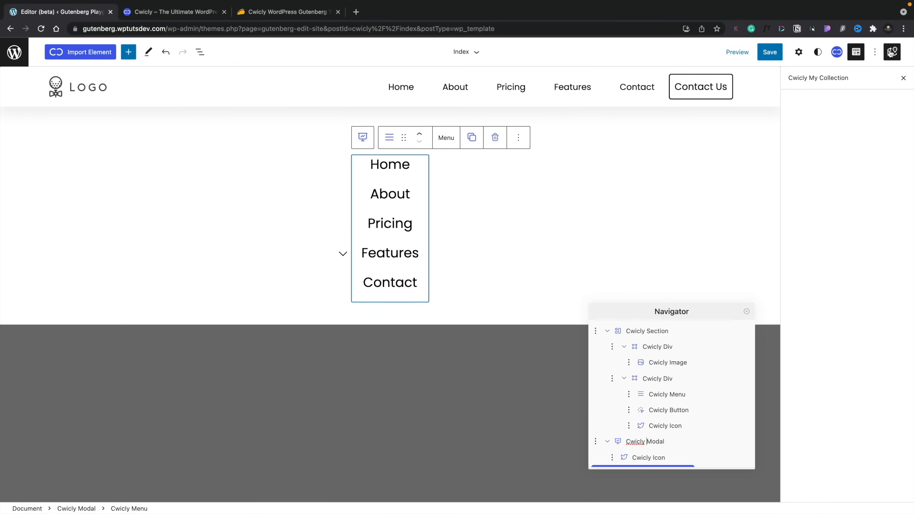
left_click(890, 53)
left_click(875, 53)
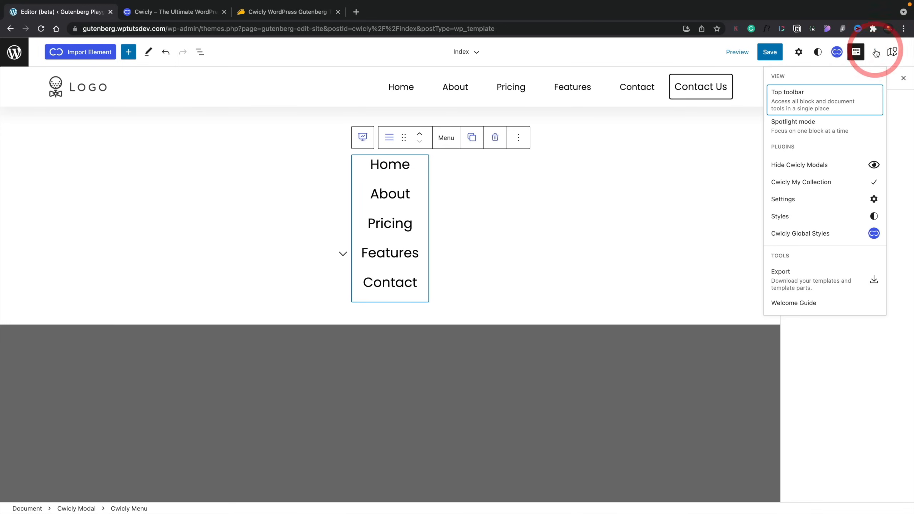
left_click(857, 167)
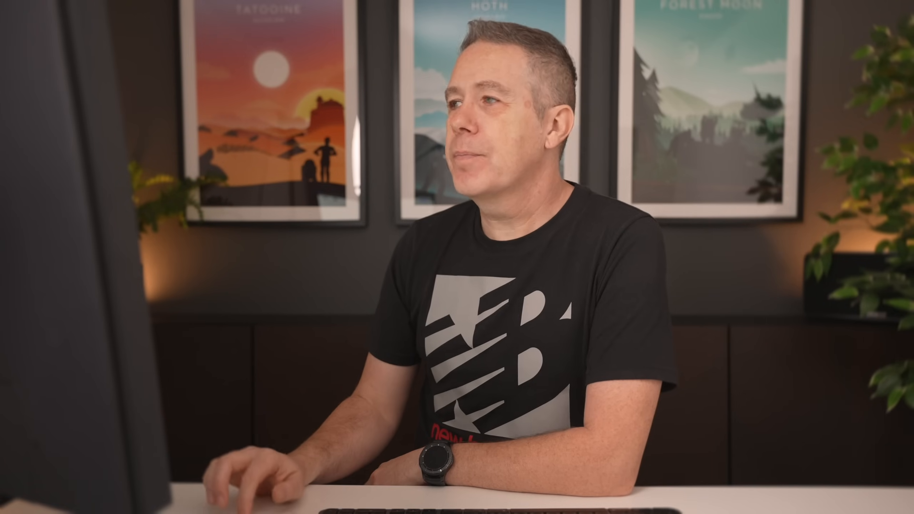
Step: Select the empty block below the navigation bar and bring up the Cwicly import library
left_click(138, 147)
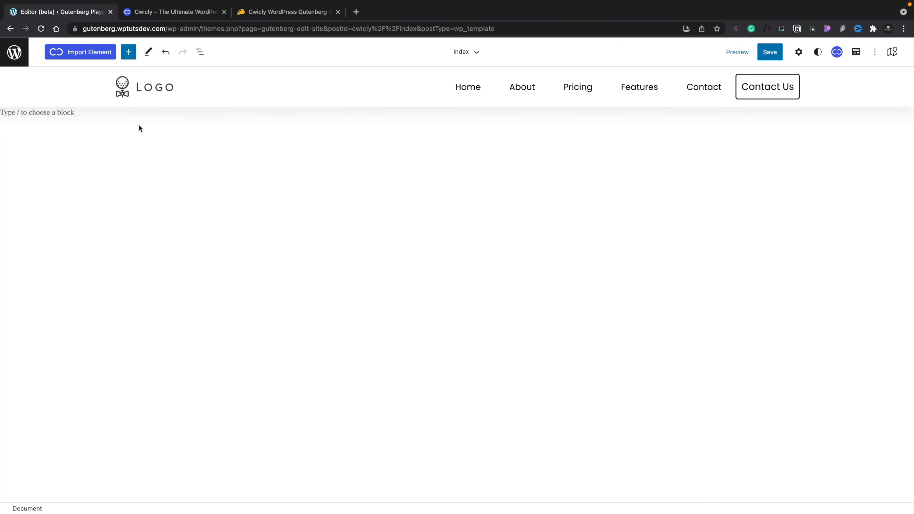
left_click(95, 58)
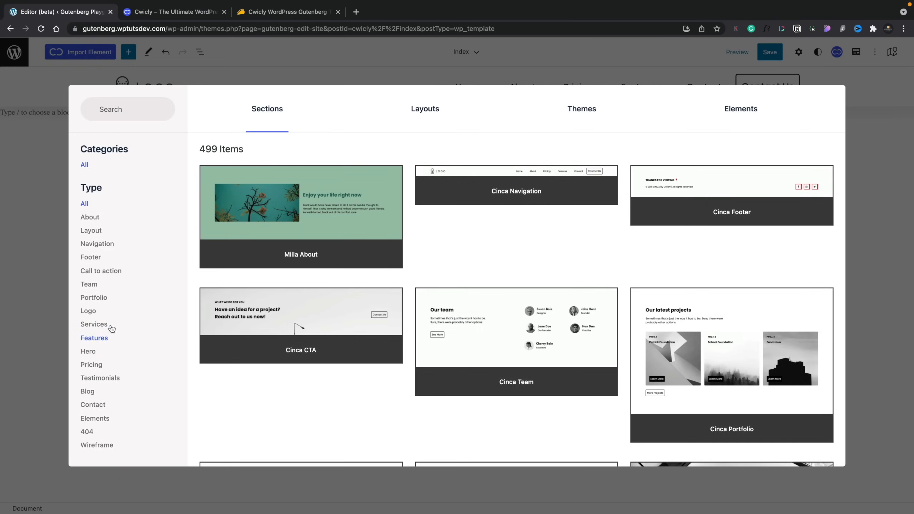
Step: Filter the library to Footer sections, import Tagus Footer, and save the Index template
left_click(91, 257)
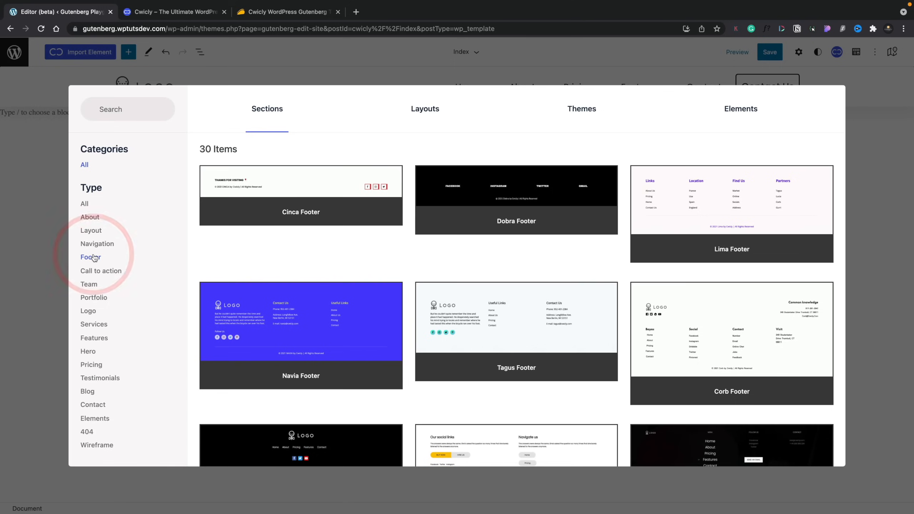
mouse_move(482, 310)
left_click(546, 325)
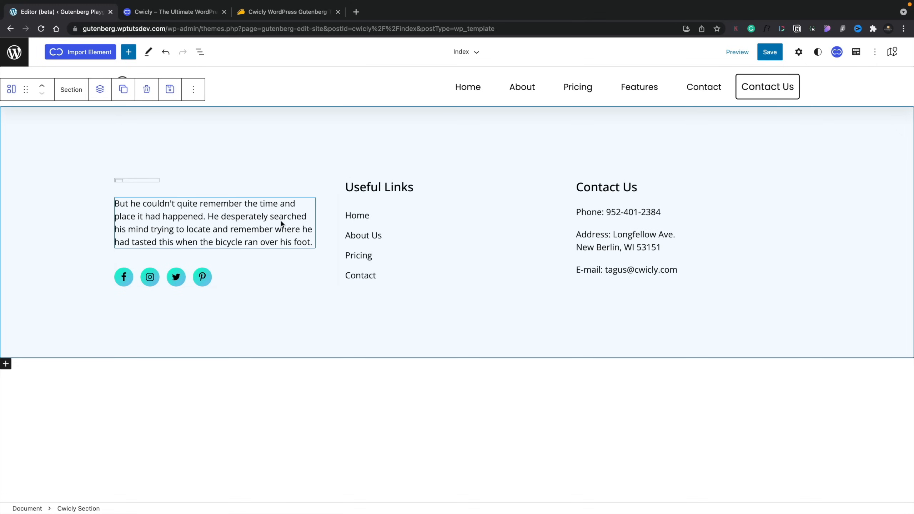
left_click(769, 51)
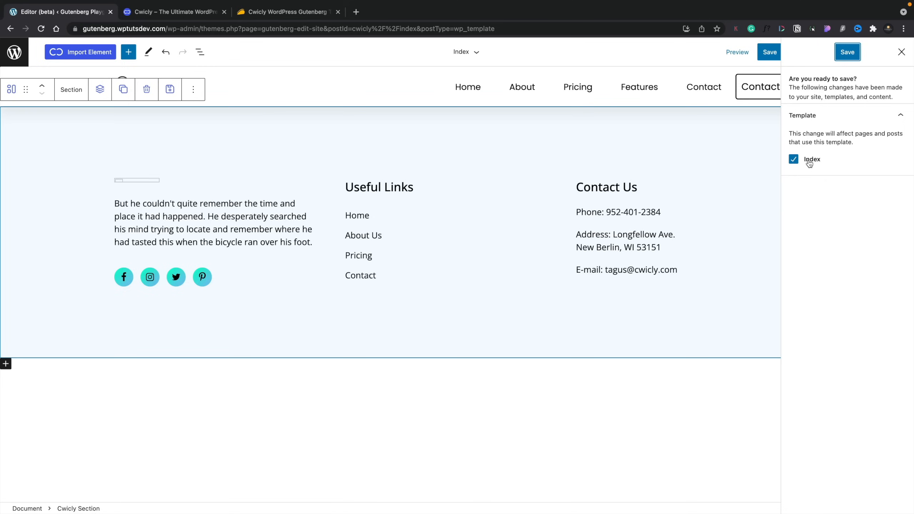
left_click(846, 52)
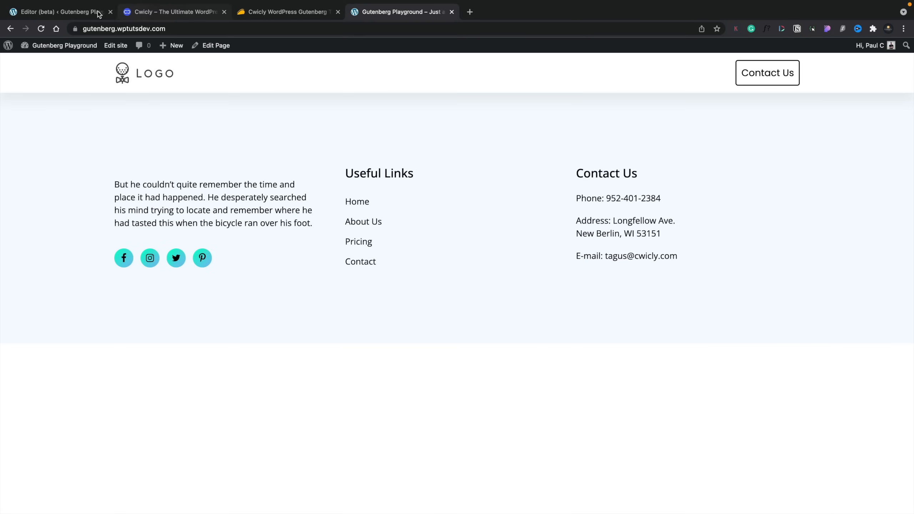
Step: Back in the Site Editor, insert a Cwicly Post Content block into the Index template
left_click(50, 15)
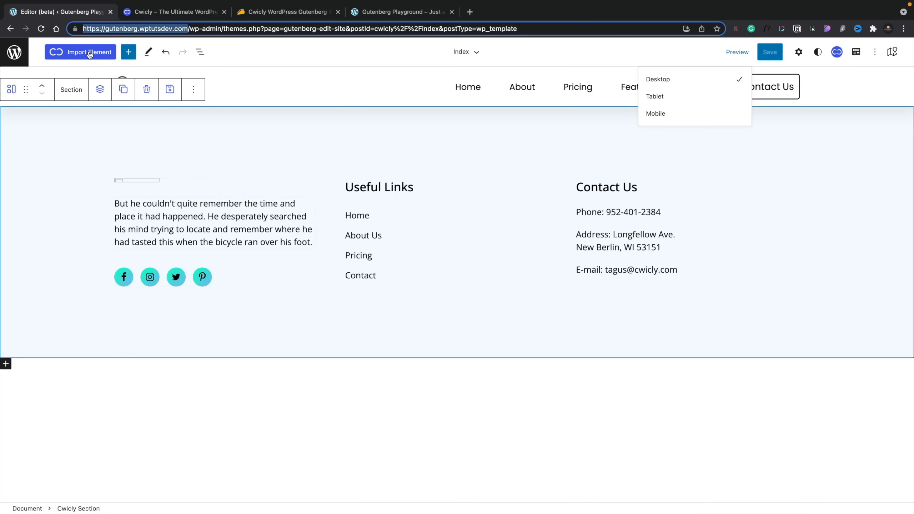
left_click(128, 52)
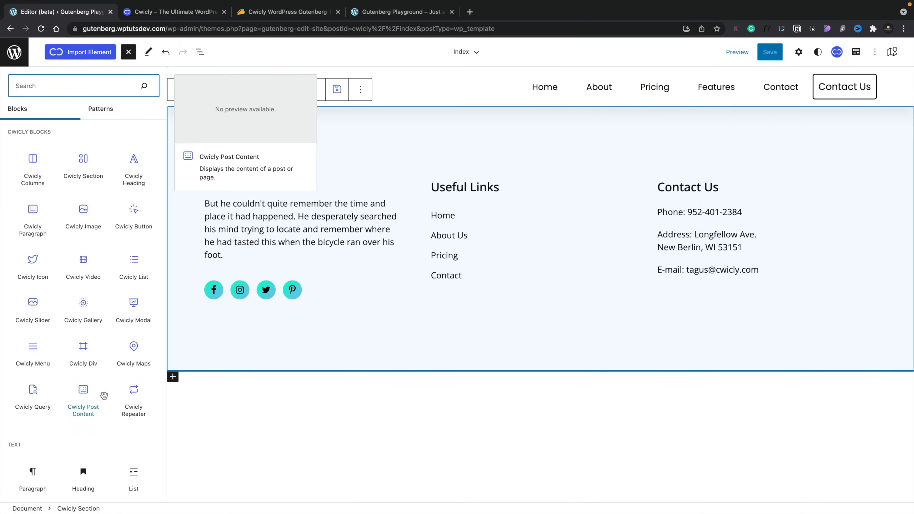
left_click(84, 390)
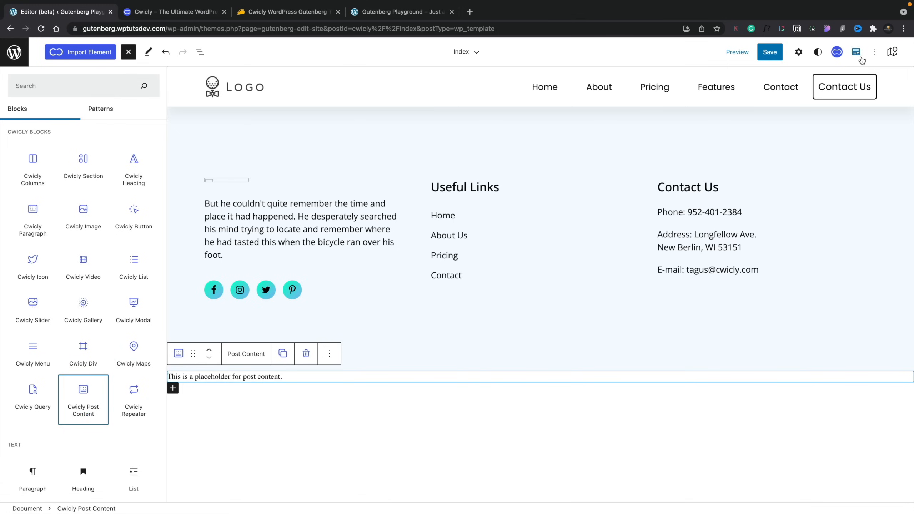
Step: In the Navigator, collapse the sections and rename the first Cwicly Section to 'Cwicly Navigation'
left_click(892, 54)
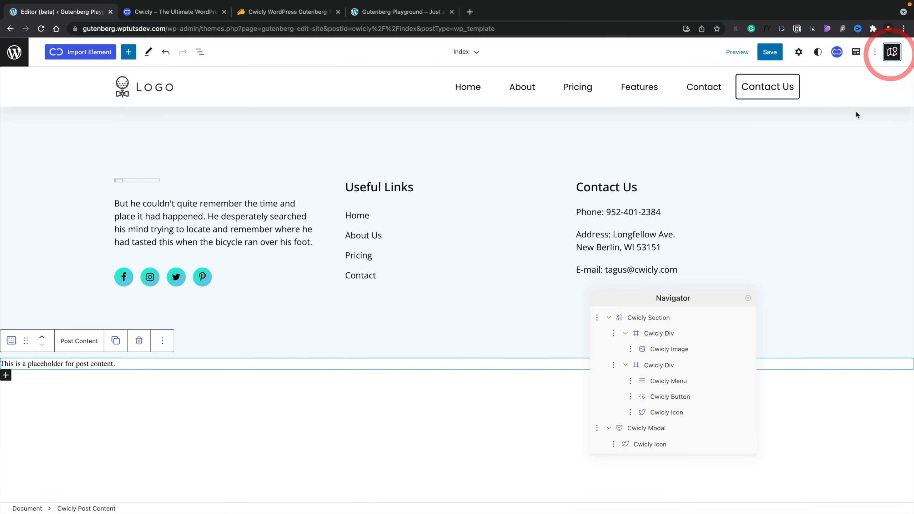
left_click(607, 317)
left_click(608, 334)
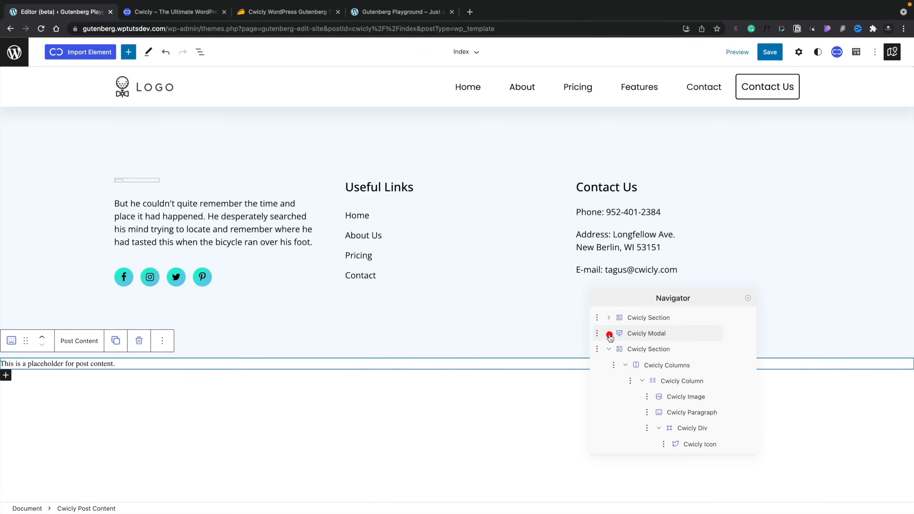
left_click(609, 348)
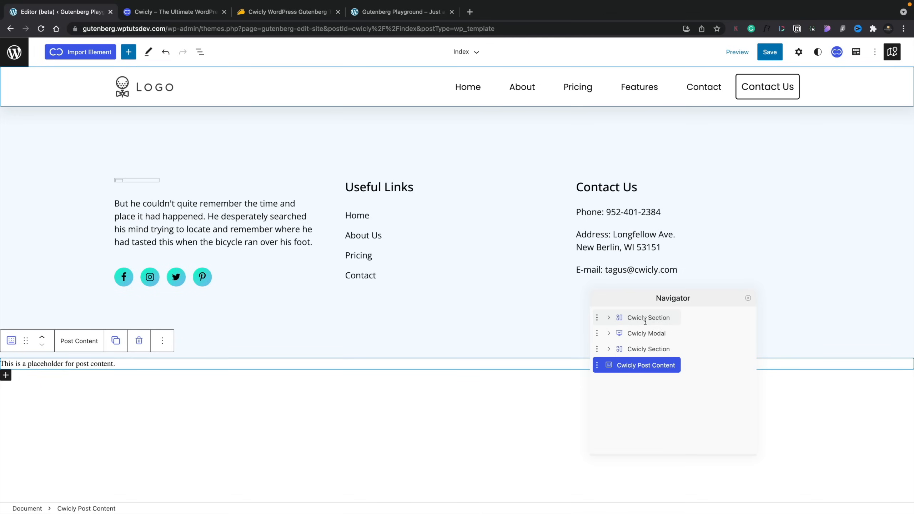
left_click_drag(649, 318, 666, 320)
type("Navigation")
key("Return")
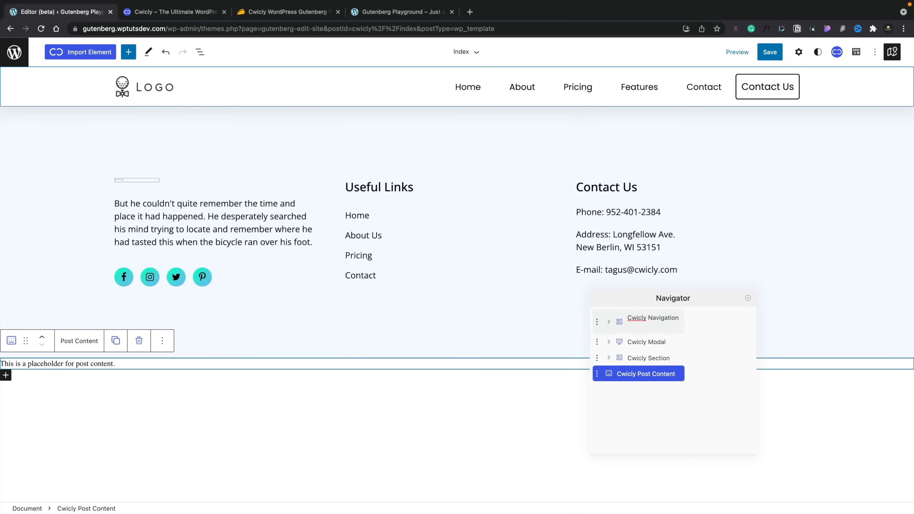
key("BackSpace")
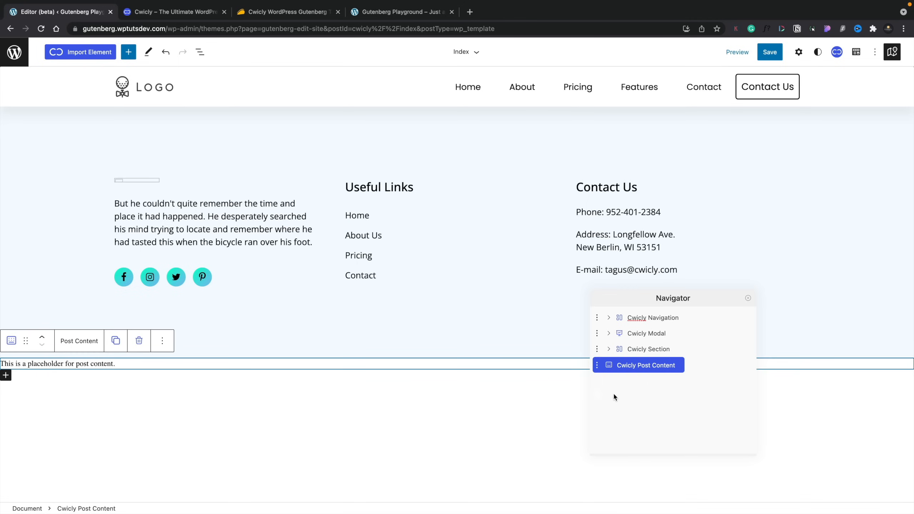
Step: Move Post Content between the navigation and the footer, then save the template
left_click_drag(598, 365, 603, 341)
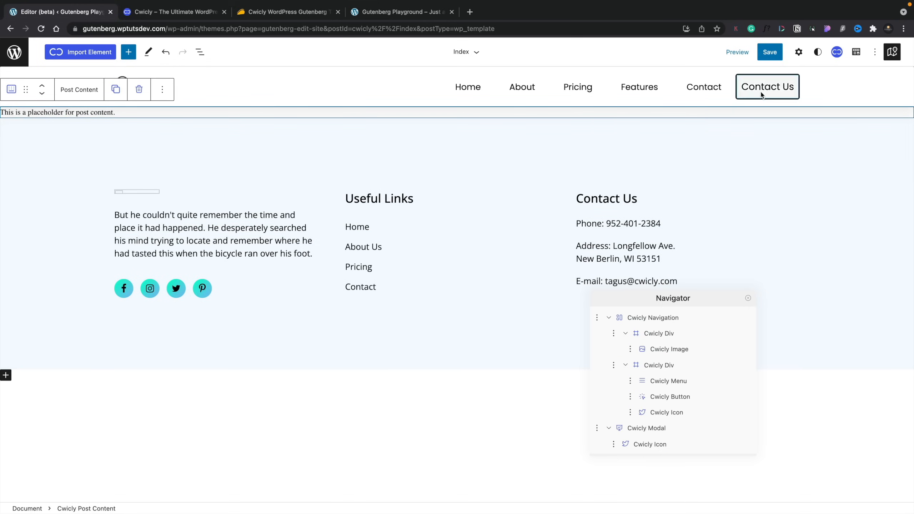
left_click(770, 51)
left_click(848, 52)
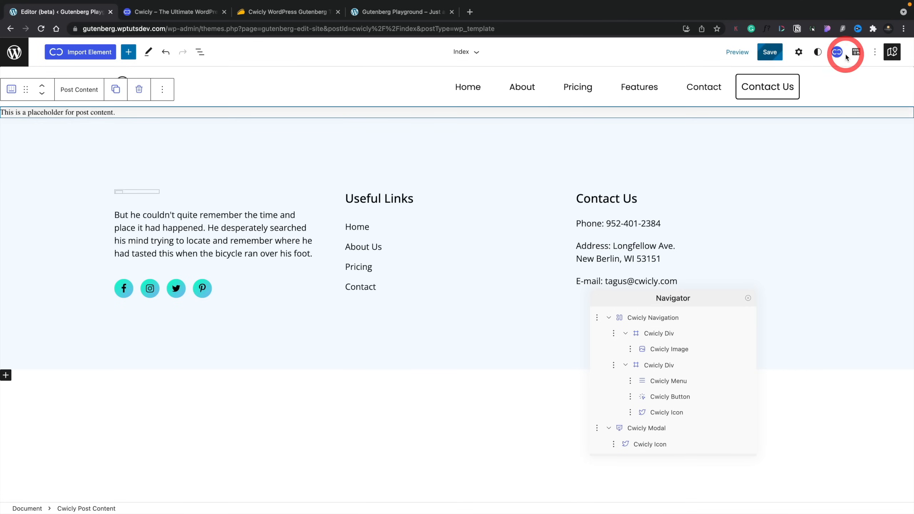
Step: Reload the live home page and scroll through its hero, projects and footer content
mouse_move(397, 9)
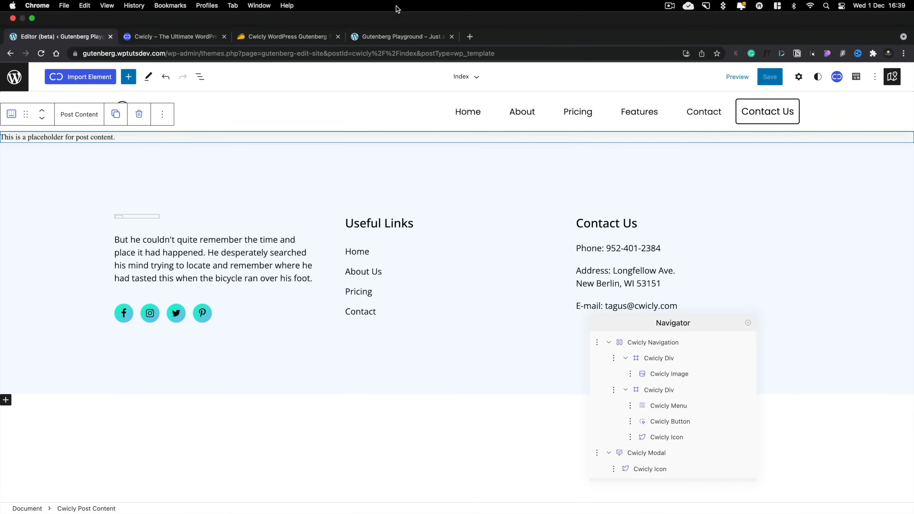
left_click(398, 37)
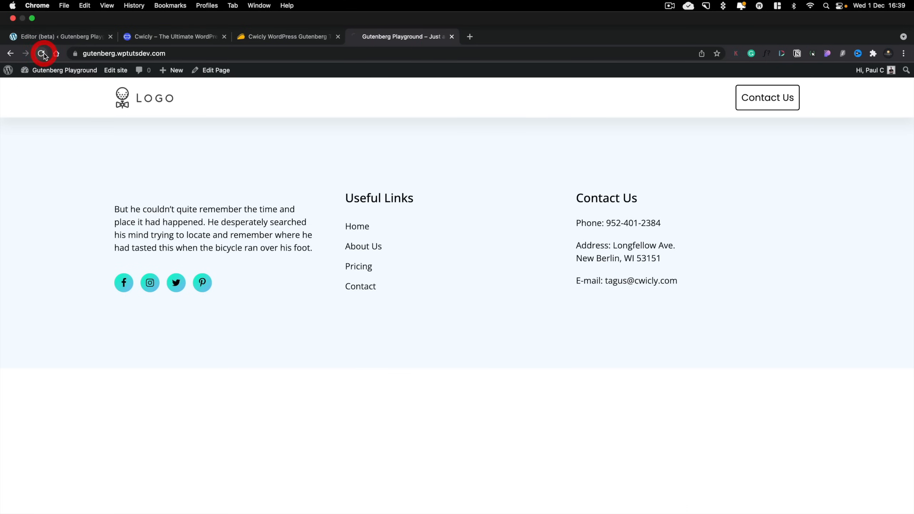
left_click(42, 53)
scroll(259, 353, "down", 15)
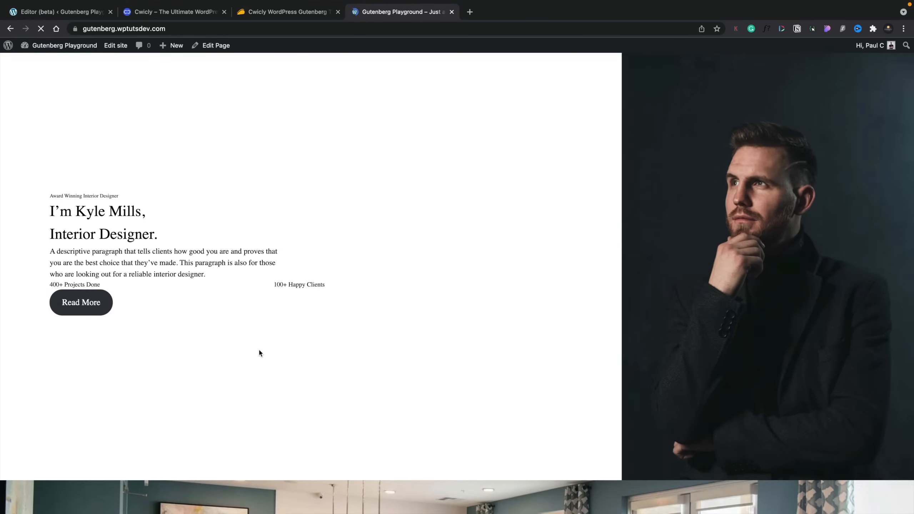
scroll(260, 351, "down", 10)
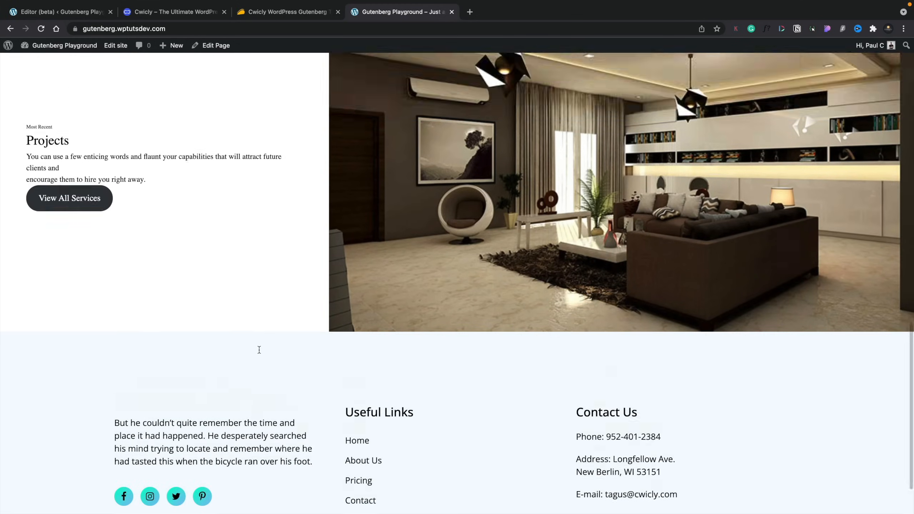
scroll(260, 349, "up", 20)
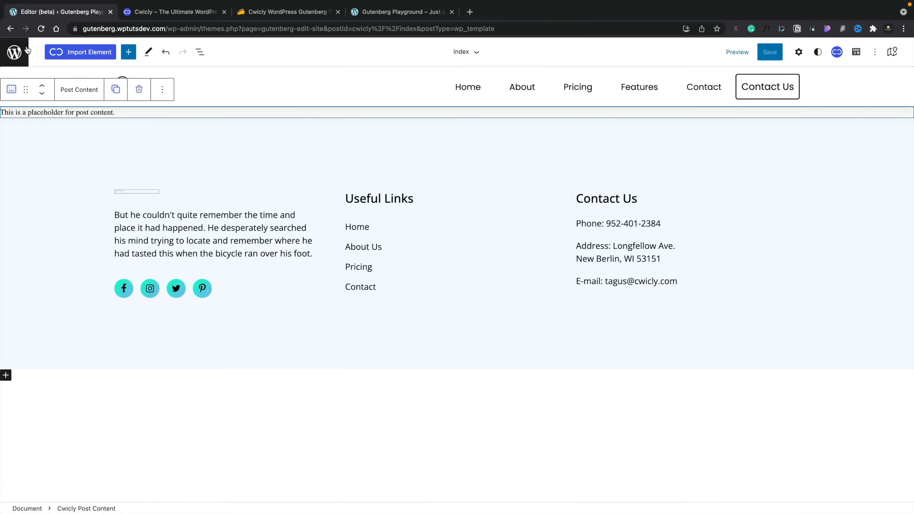
left_click(22, 51)
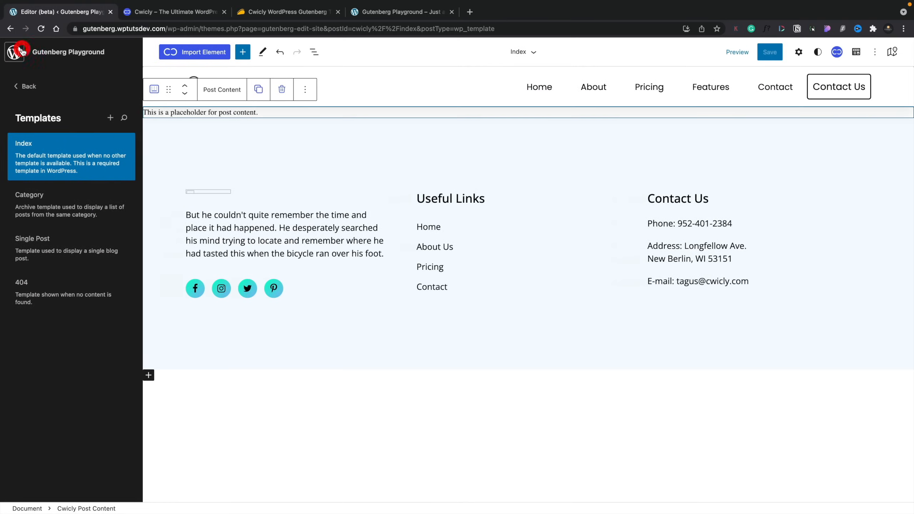
Step: Create a new page titled 'Dynamic test' from the dashboard and publish it
left_click(26, 86)
mouse_move(124, 215)
mouse_move(36, 161)
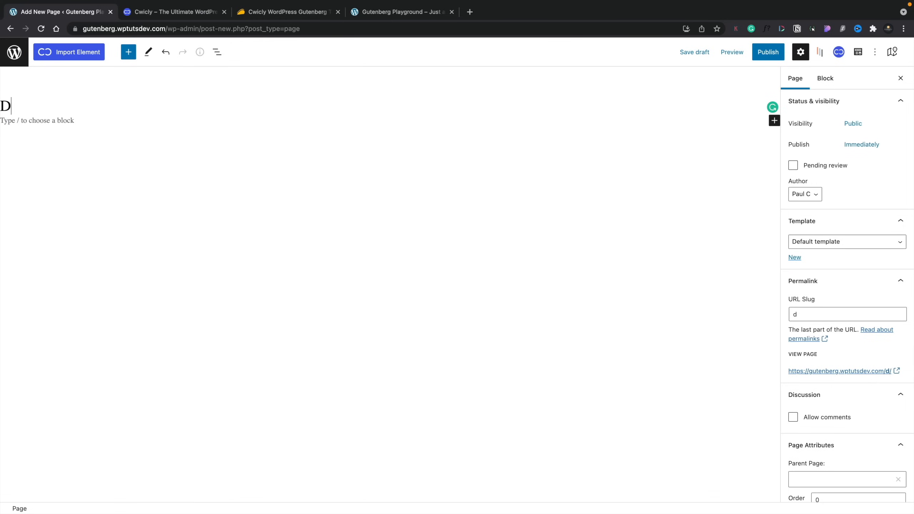
type("ynamic test")
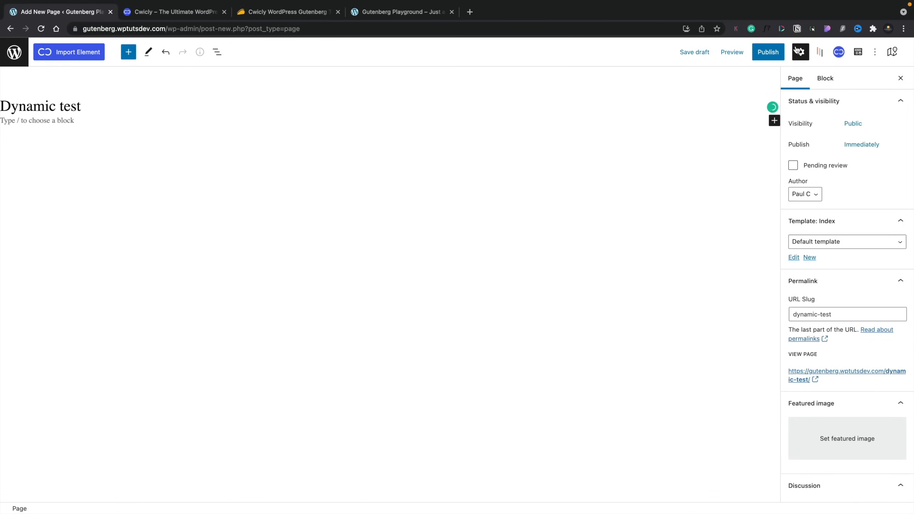
left_click(783, 51)
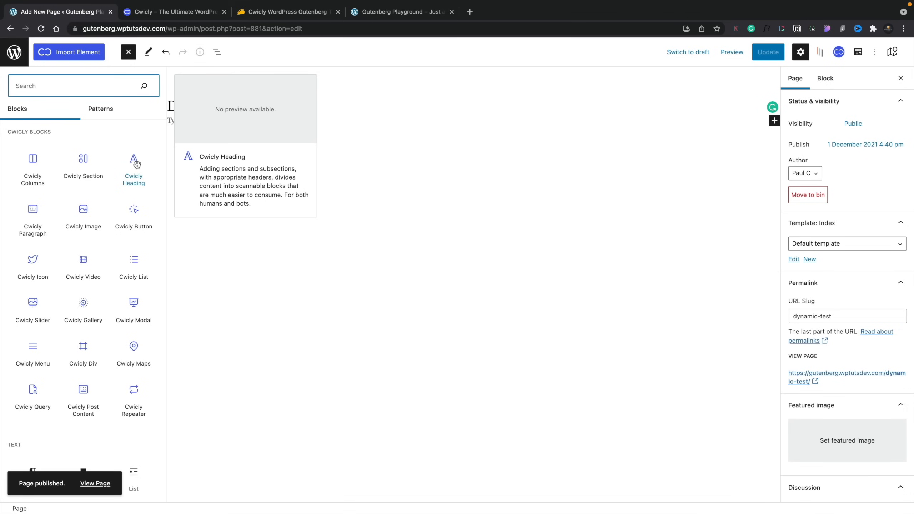
Step: Add a Cwicly Heading and set its dynamic value source to WordPress Data
left_click(136, 164)
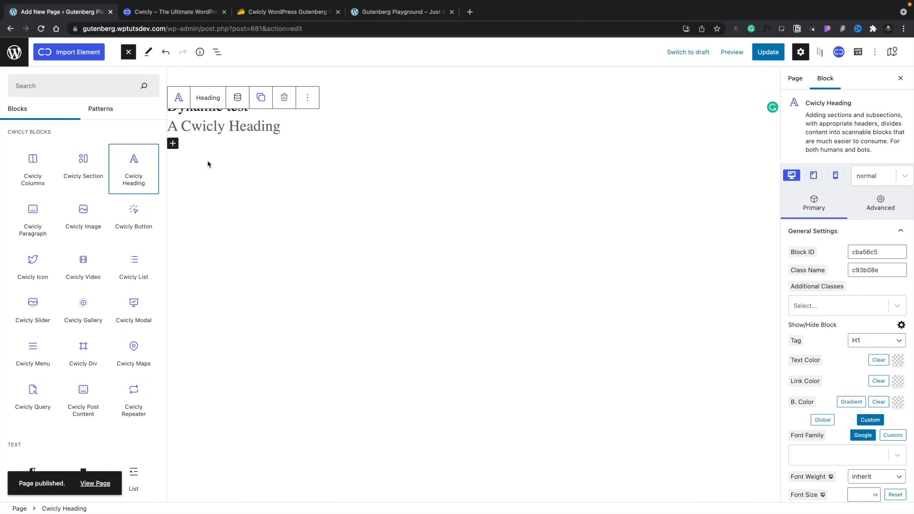
left_click(238, 100)
left_click(71, 100)
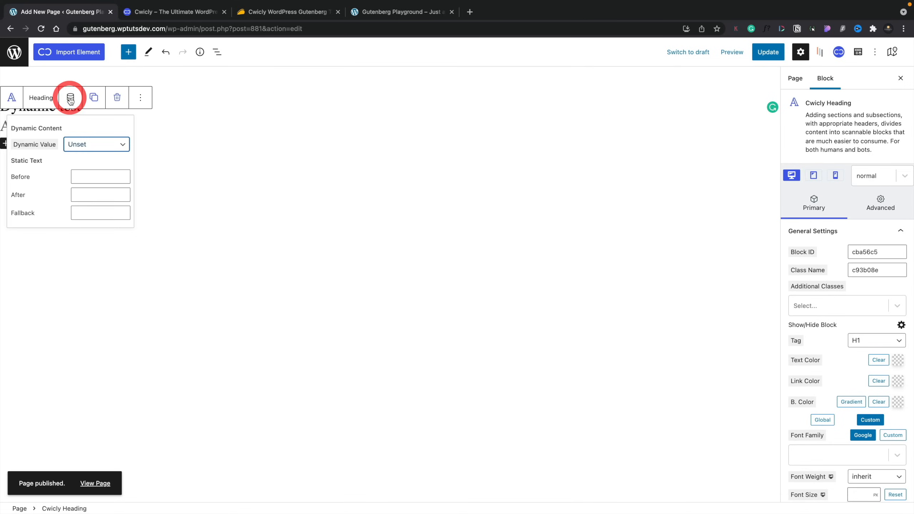
left_click(105, 143)
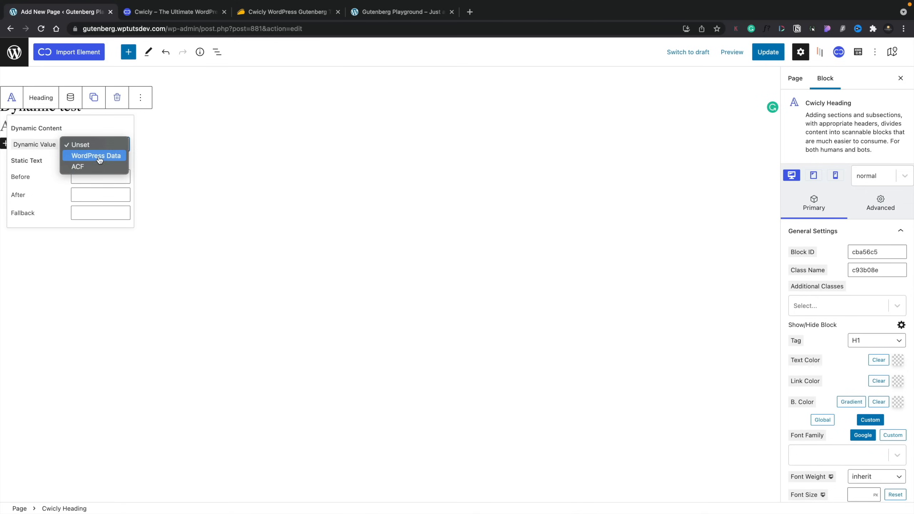
left_click(99, 160)
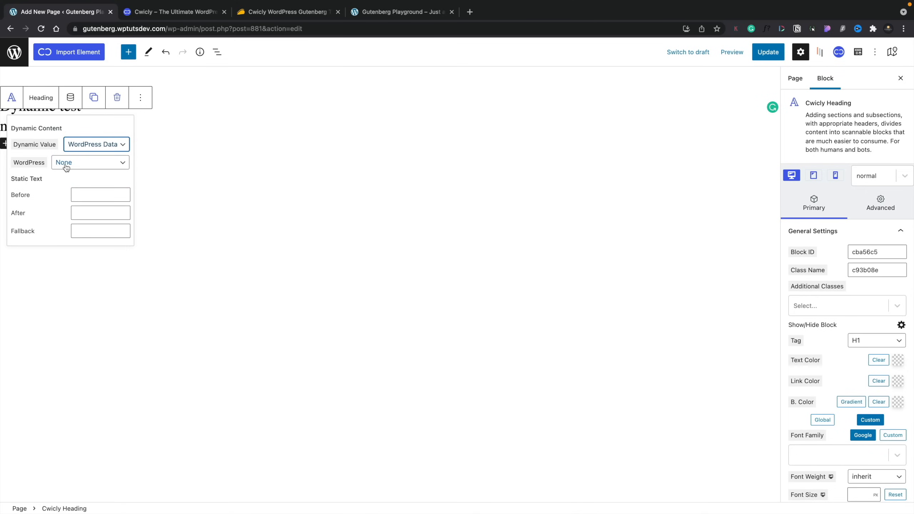
left_click(66, 165)
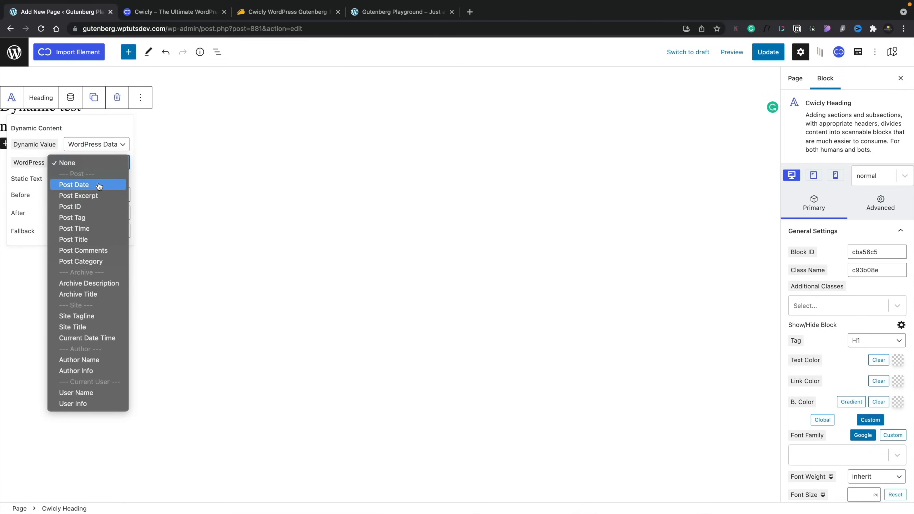